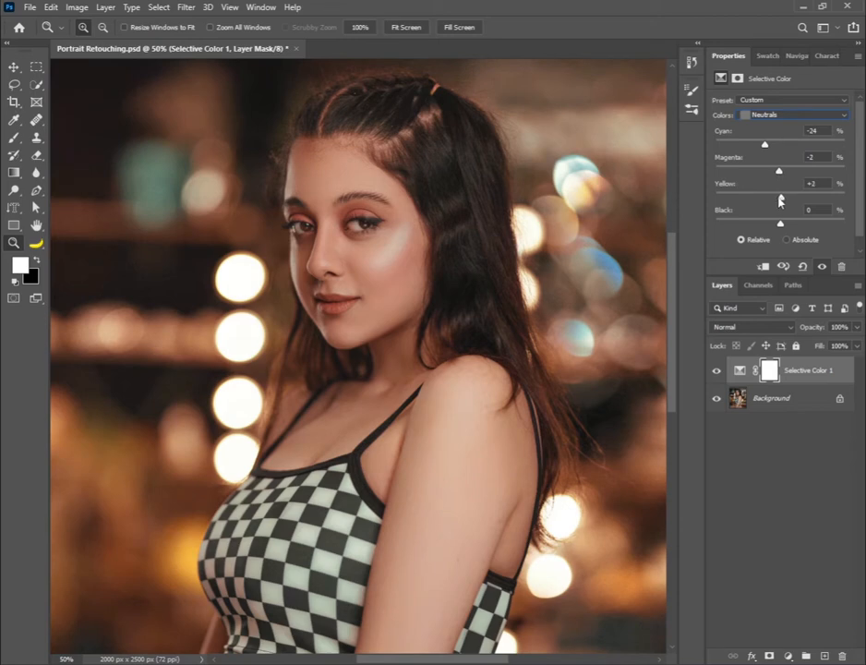
Set the Neutrals in the Selective Color adjustment to Cyan -30, Magenta +1 and Yellow +1
text(1)
drag(819, 184, 801, 160)
text(1)
key(Return)
key(ctrl+0)
click(435, 274)
drag(373, 236, 458, 327)
key(ctrl+0)
click(378, 305)
drag(766, 145, 764, 150)
Add a Curves adjustment layer, brighten the image by raising the eye-area tones, and compare the eyes with and without it
click(788, 656)
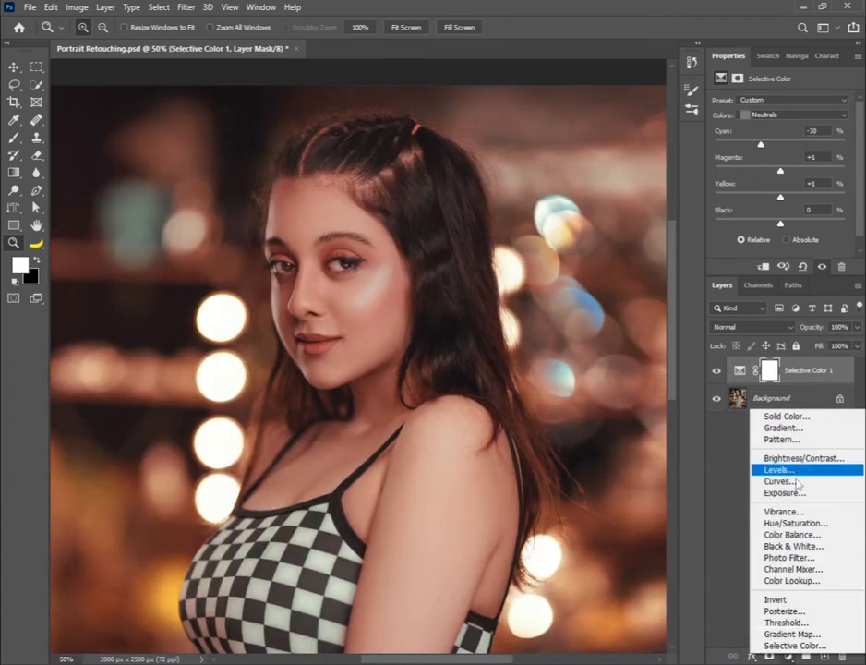
click(739, 483)
mouse_move(353, 259)
mouse_down()
mouse_move(352, 234)
mouse_move(353, 256)
mouse_up()
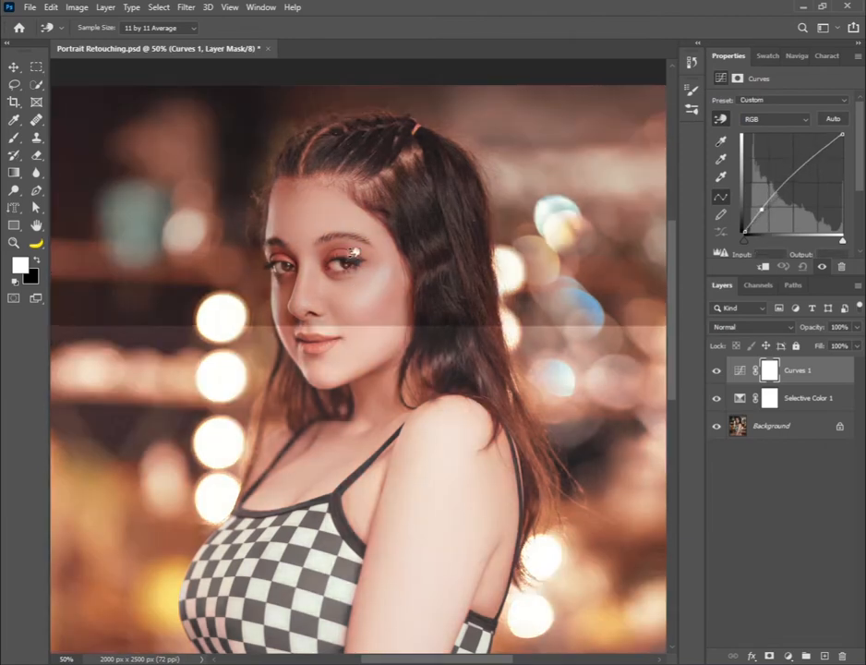
key(z)
drag(279, 244, 380, 297)
click(715, 371)
click(715, 371)
Invert the Curves 1 layer mask to hide the brightening
click(769, 373)
scroll(856, 222, down, 2)
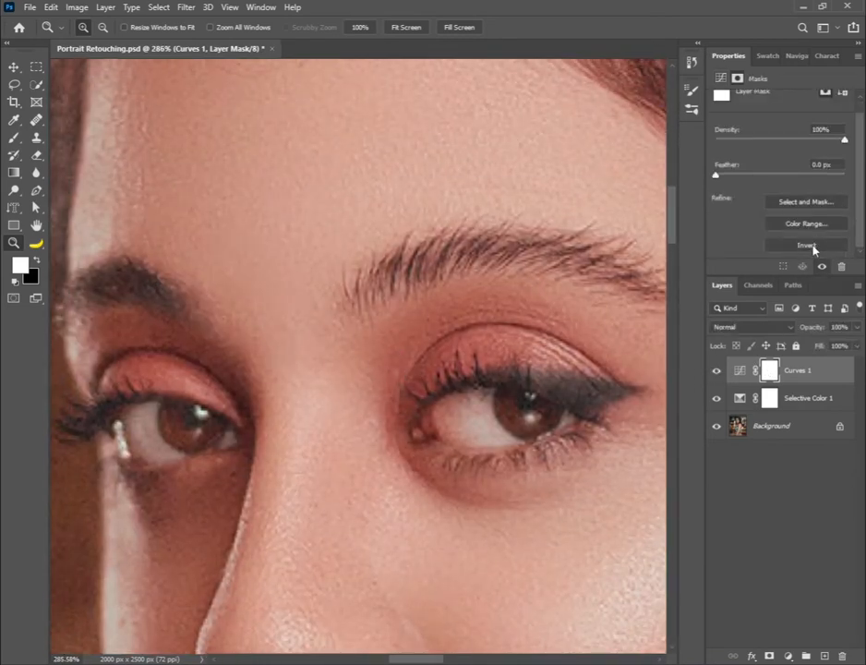
click(807, 246)
mouse_move(776, 276)
mouse_down()
mouse_move(774, 320)
mouse_move(741, 316)
mouse_up()
Choose a soft round 16 px brush and paint white over both irises on the Curves 1 mask
click(16, 137)
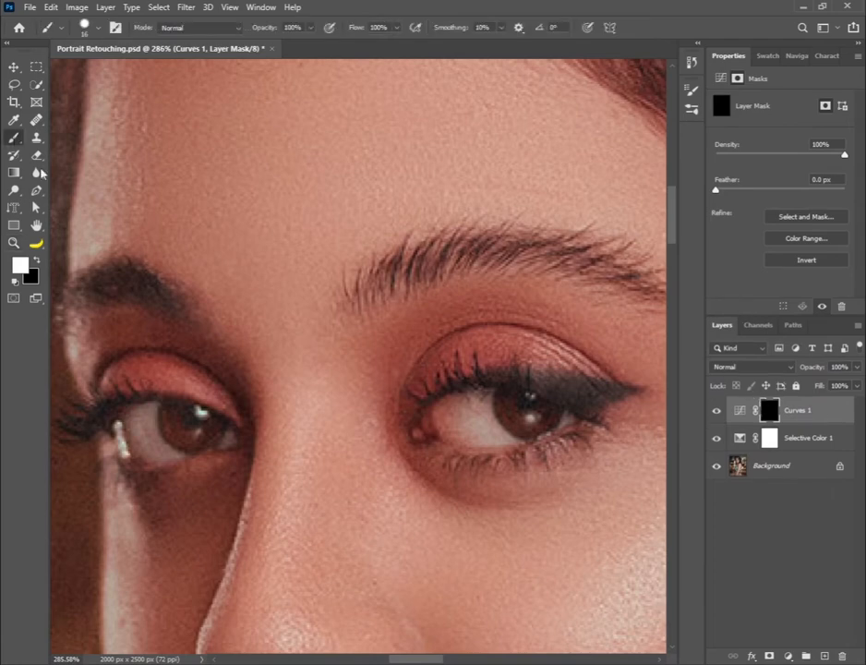
click(84, 27)
click(72, 191)
click(483, 4)
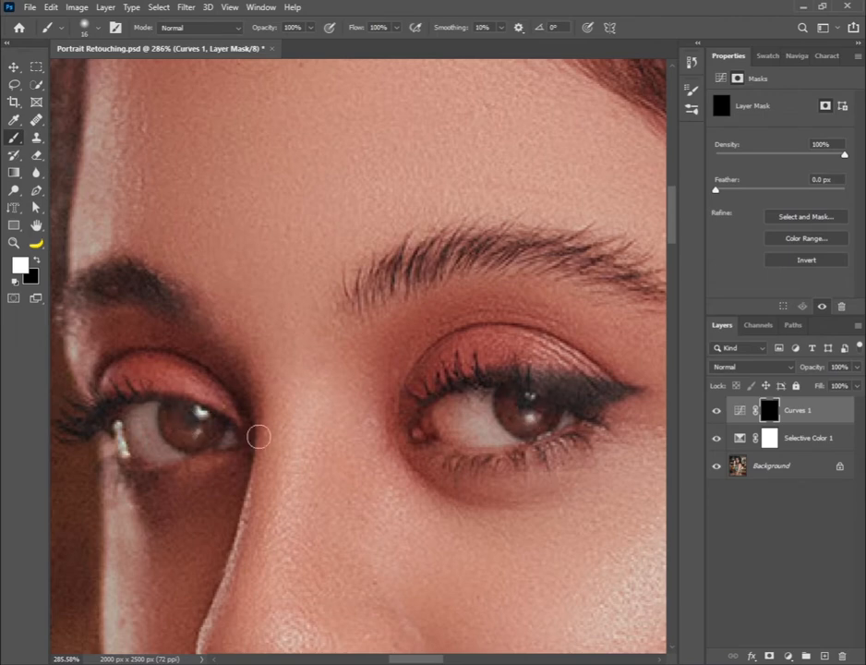
Add a Hue/Saturation adjustment layer with Colorize on, Hue 60 and Saturation 69
click(787, 656)
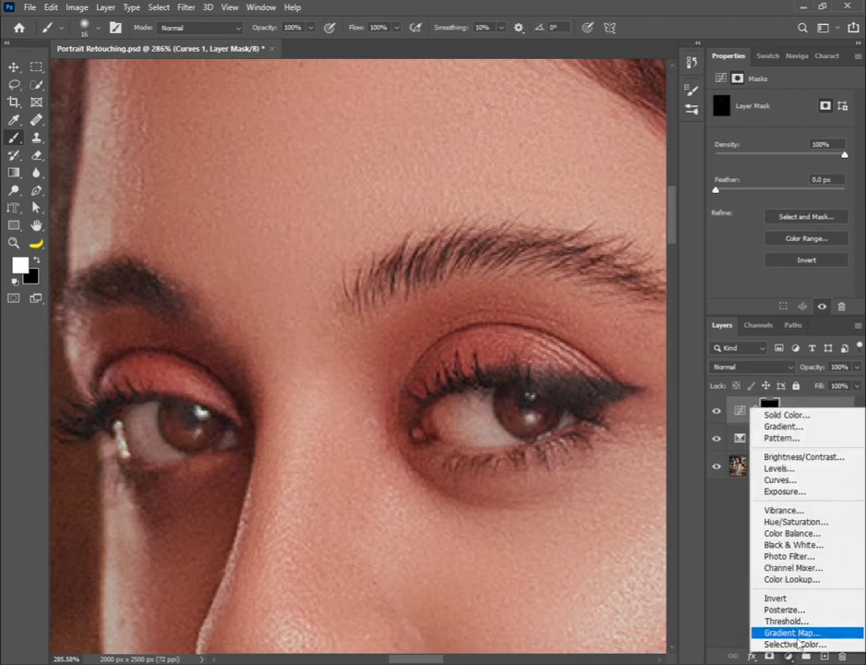
click(792, 523)
click(784, 223)
drag(746, 177, 805, 177)
drag(713, 149, 739, 157)
drag(562, 487, 533, 427)
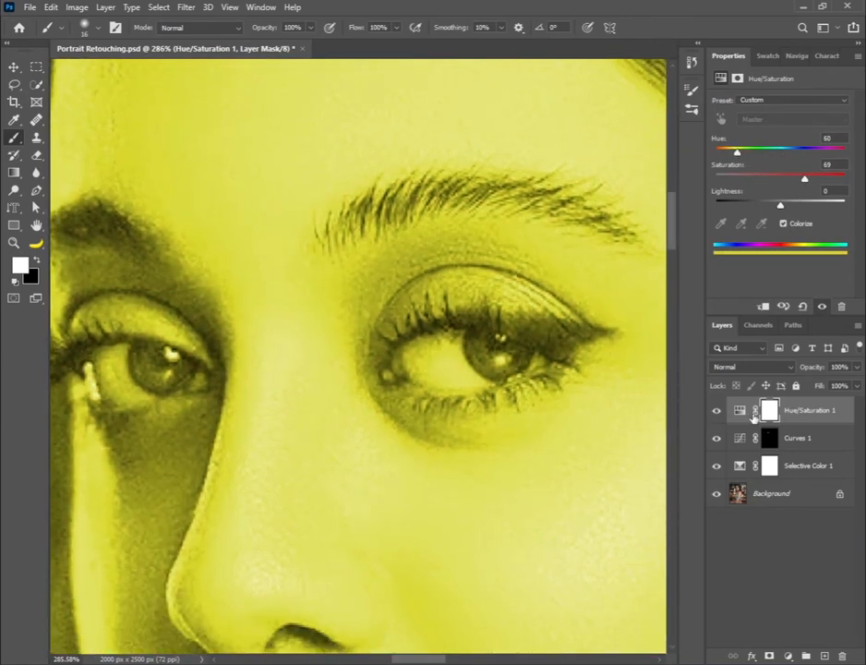
Invert the Hue/Saturation 1 mask and paint both irises in white, cleaning up the edges with black
click(738, 78)
click(793, 262)
mouse_move(501, 350)
mouse_down()
mouse_move(516, 359)
mouse_move(486, 342)
mouse_up()
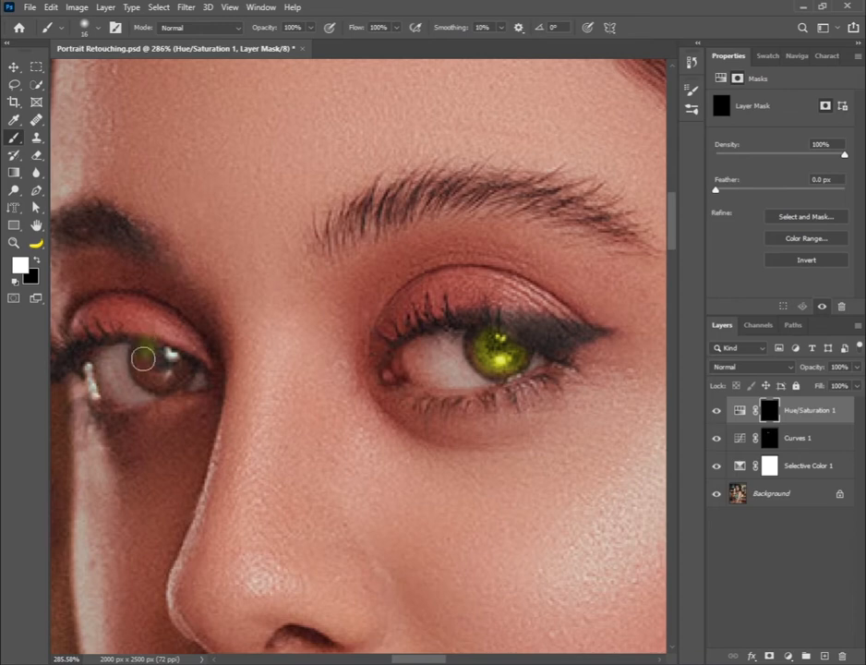
drag(143, 350, 147, 357)
key(x)
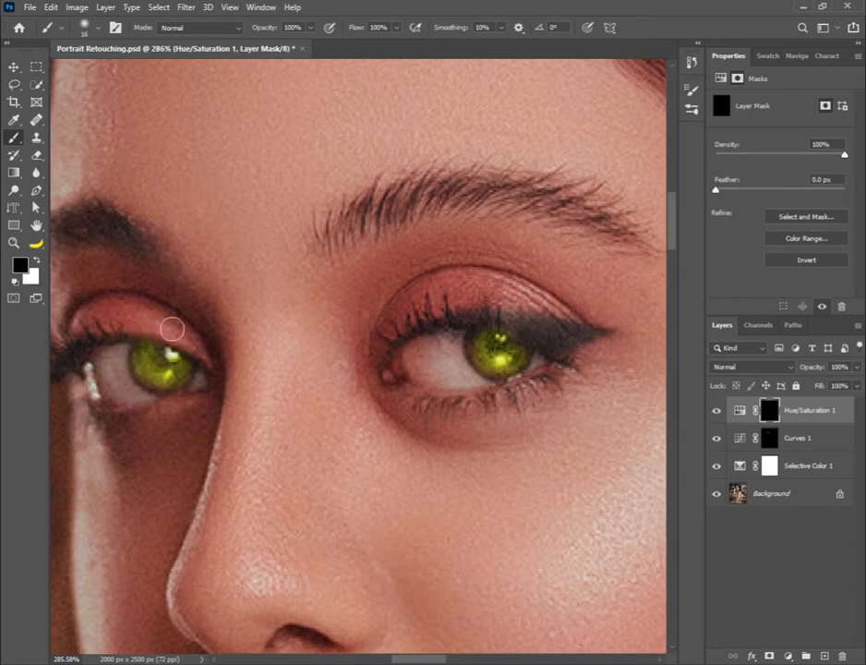
key(x)
key(x)
key(x)
Set the Hue/Saturation 1 layer's blend mode to Color and touch up its mask around the eye
click(753, 366)
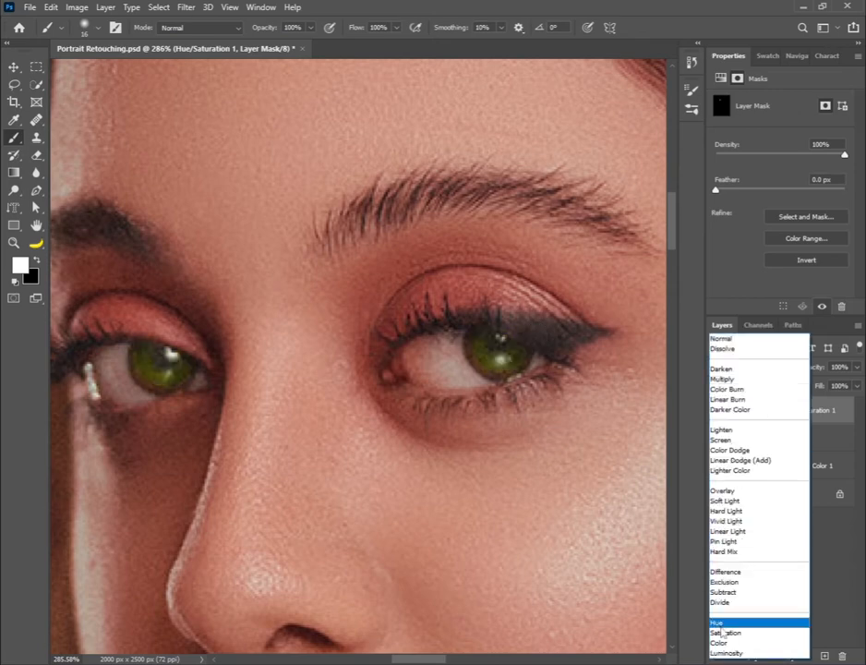
click(735, 646)
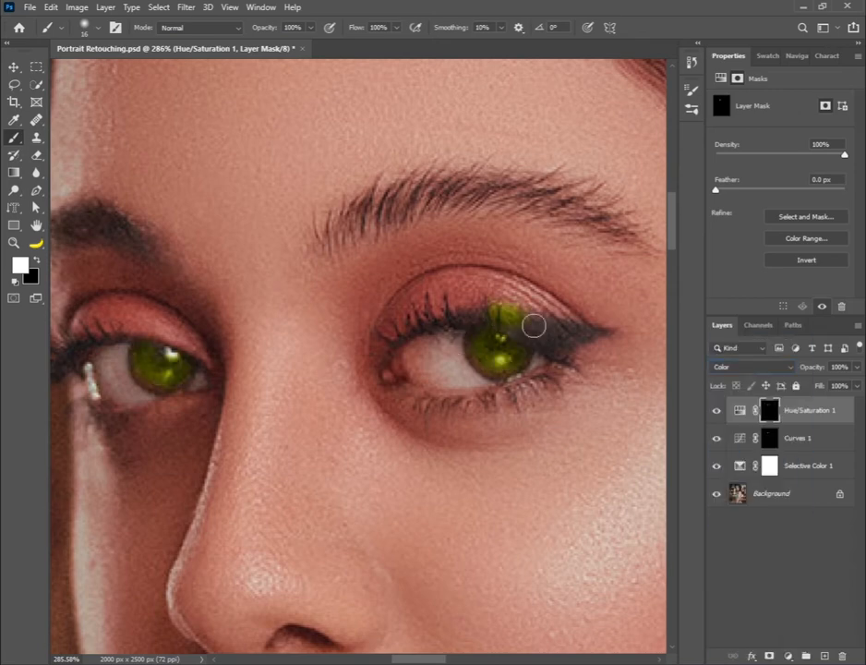
key(x)
Reduce the Hue/Saturation 1 layer's fill to 37% while viewing the whole face
key(z)
alt+click(435, 375)
alt+click(436, 377)
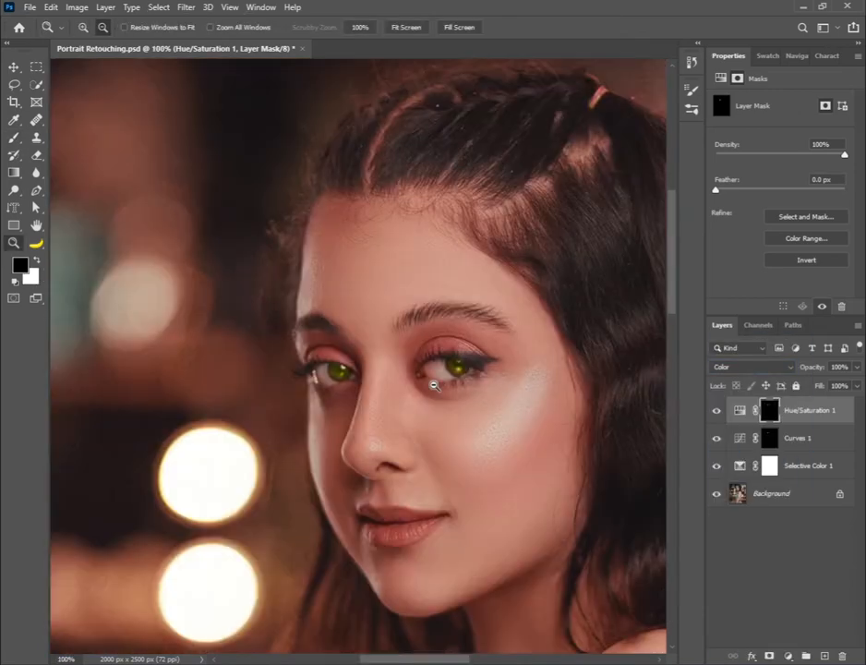
alt+click(436, 378)
click(857, 386)
drag(836, 398, 818, 412)
click(310, 221)
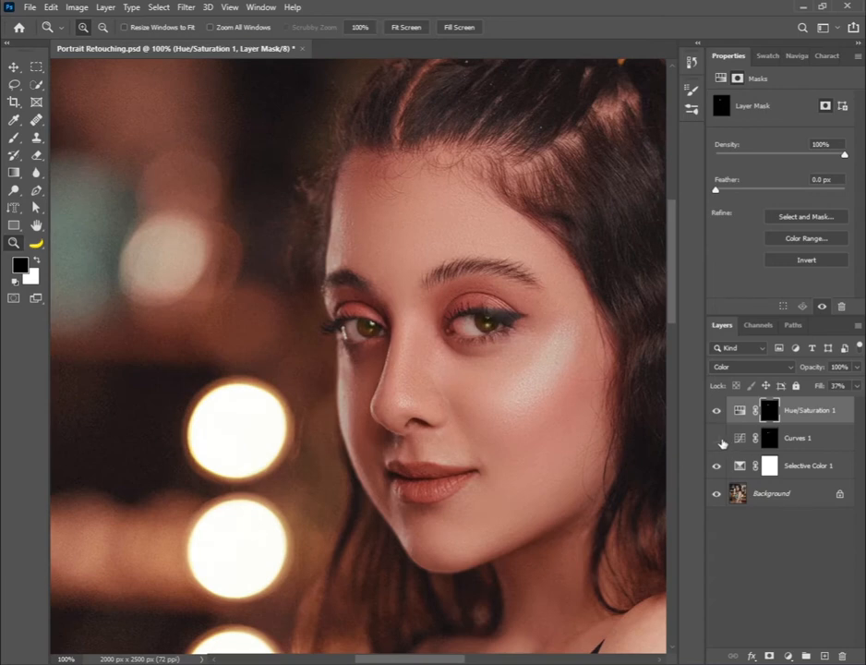
Lower the Curves 1 layer's fill to soften the eye brightening
click(800, 438)
click(857, 385)
mouse_move(836, 400)
mouse_down()
mouse_move(815, 404)
mouse_move(820, 409)
mouse_up()
Group the Hue/Saturation 1 and Curves 1 layers and name the group Eyes
shift+click(794, 416)
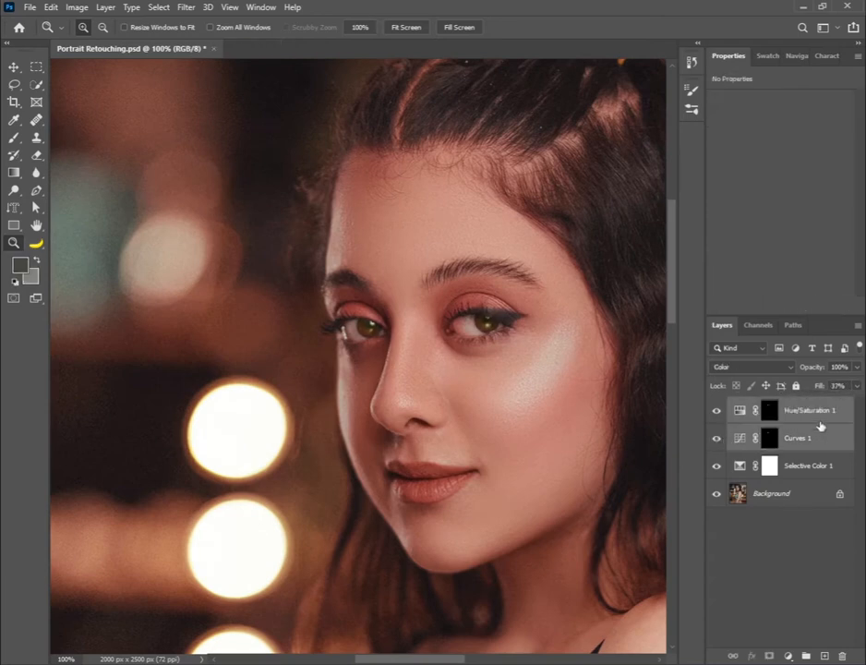
click(806, 656)
double_click(774, 407)
text(Eyes)
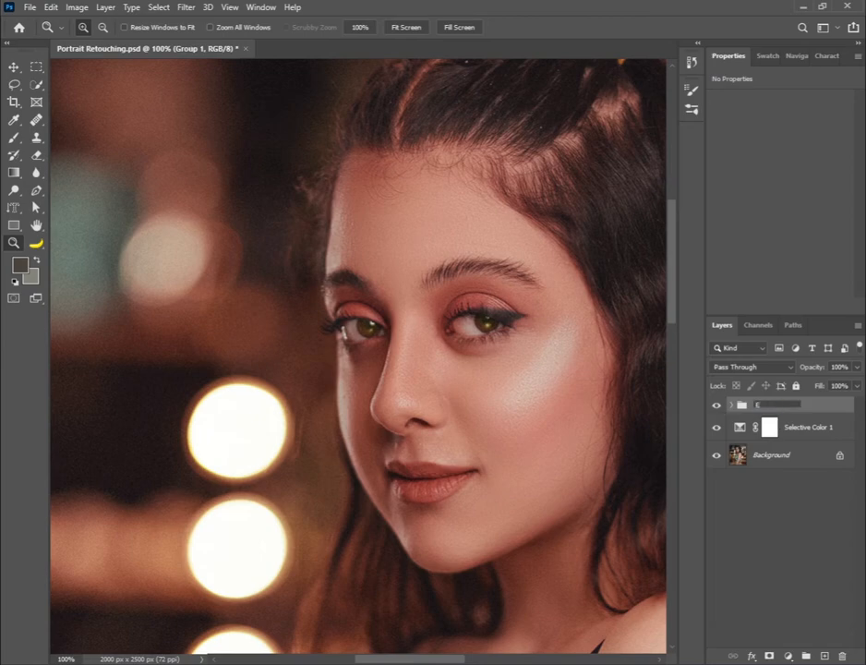
key(Return)
Examine the retouched portrait as a whole, fitting the entire image in view
alt+click(476, 367)
alt+click(477, 366)
drag(438, 415, 387, 301)
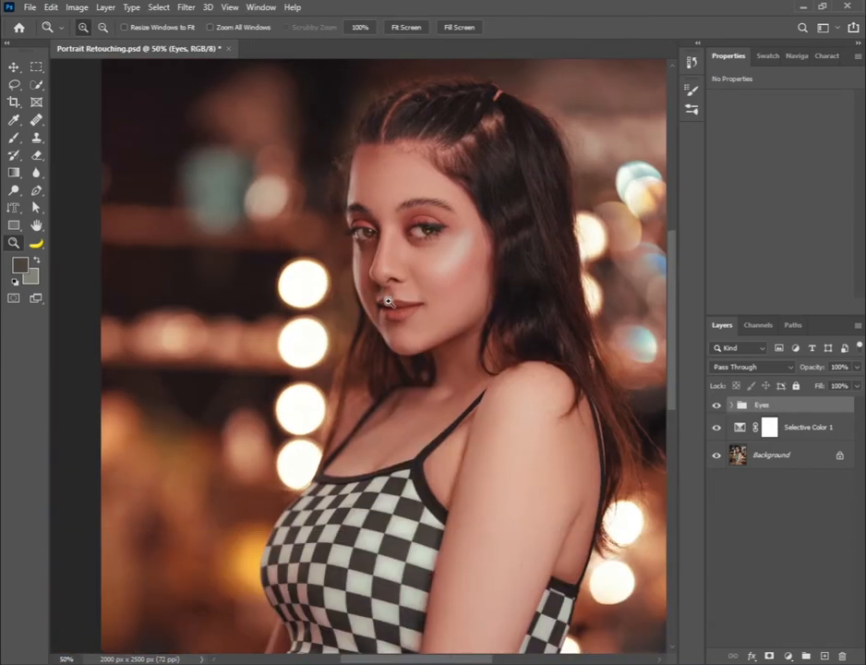
right_click(382, 277)
click(408, 285)
click(340, 186)
drag(340, 185, 336, 275)
right_click(316, 260)
click(342, 269)
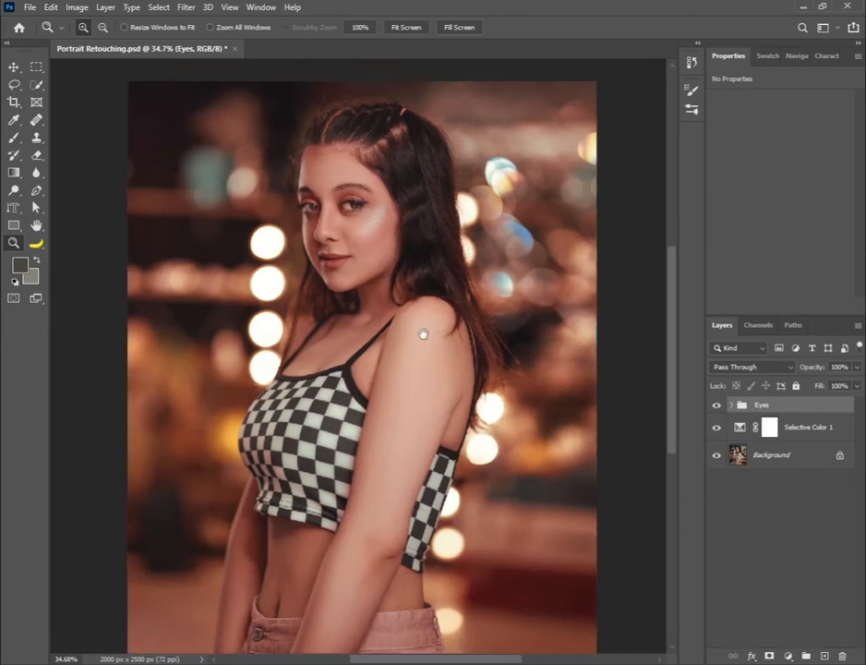
right_click(336, 257)
click(365, 266)
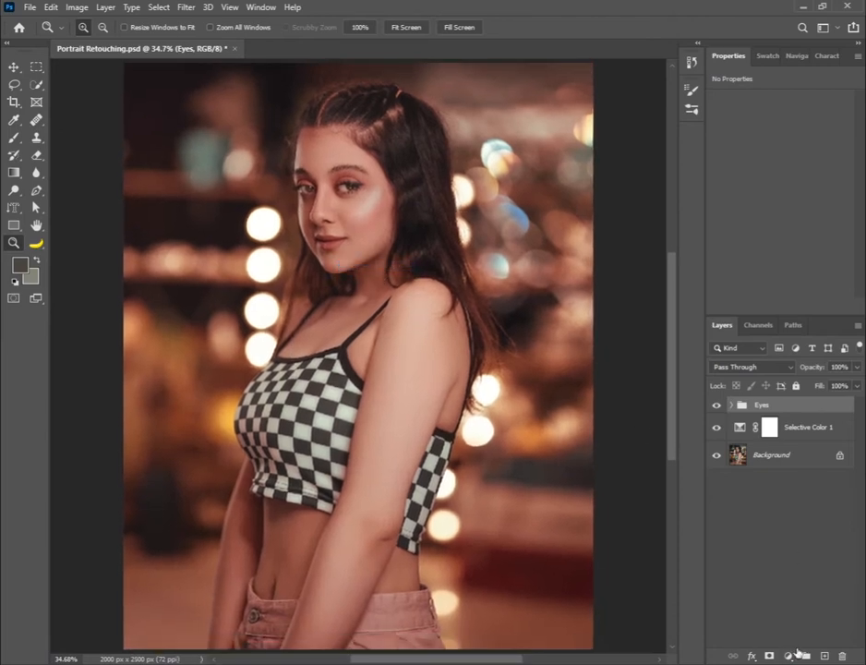
Create a new layer above the Eyes group and use Apply Image with layer Merged, channel RGB and Multiply blending at 100%
click(825, 657)
click(52, 7)
click(106, 207)
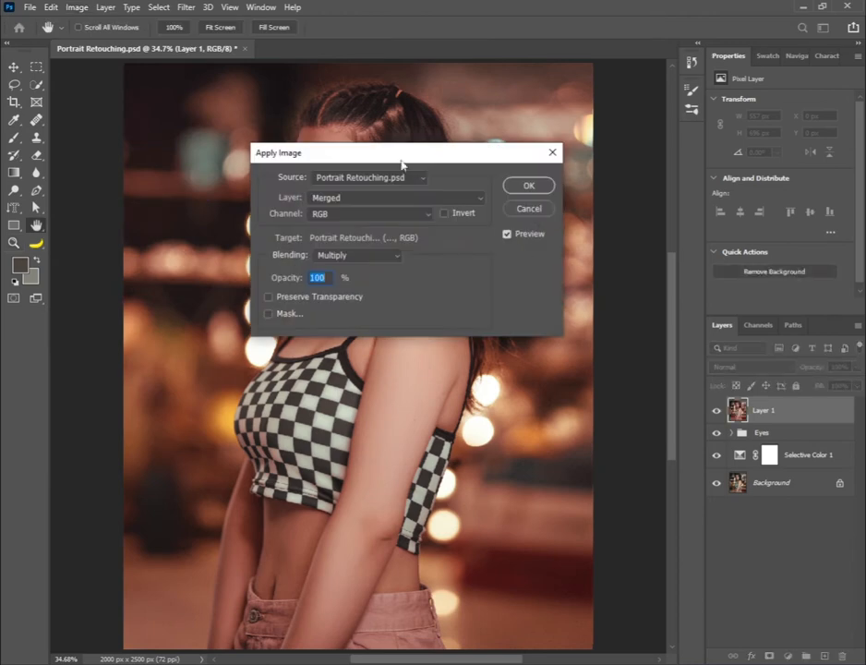
click(406, 189)
click(378, 201)
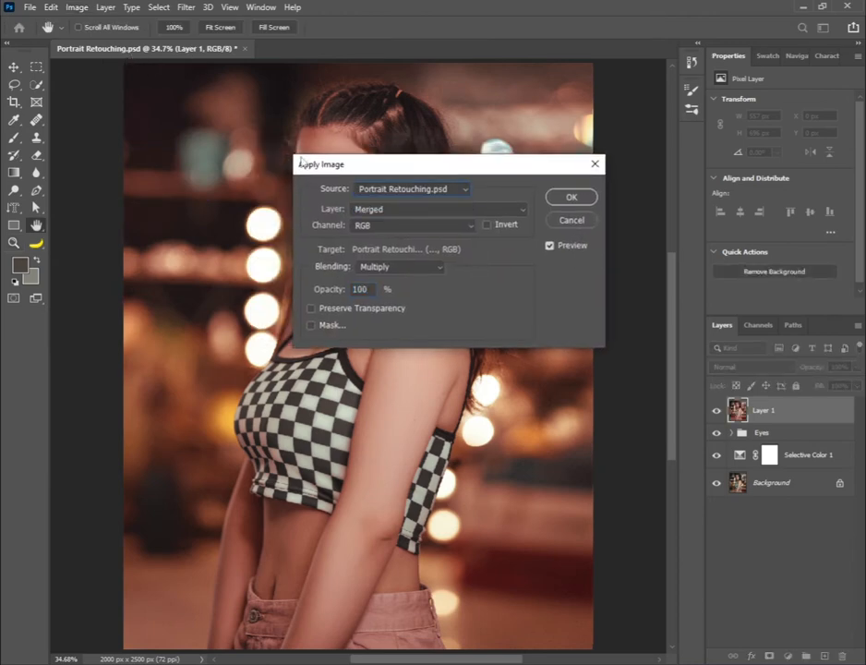
click(361, 211)
click(363, 228)
click(378, 268)
click(374, 210)
click(558, 202)
right_click(278, 129)
click(303, 138)
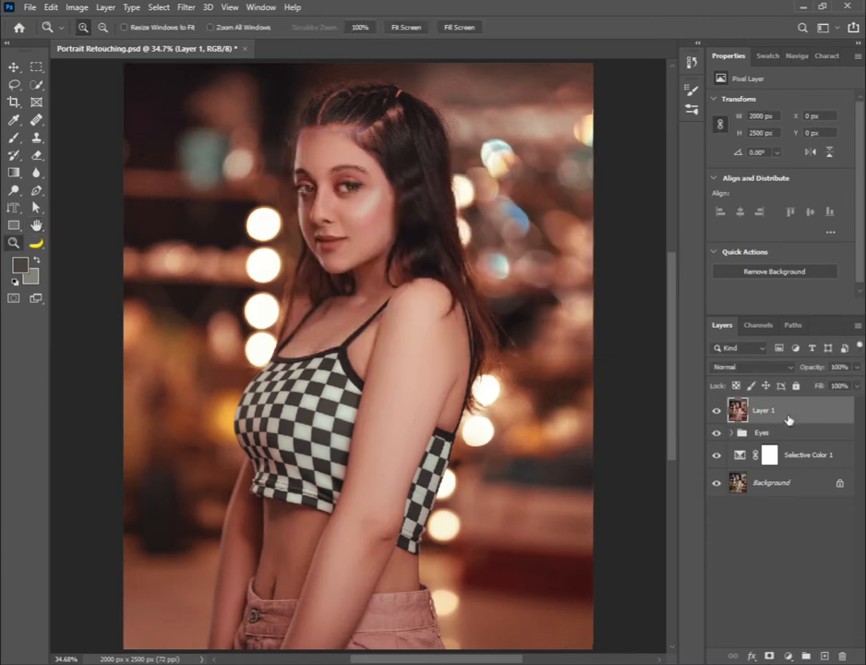
Convert Layer 1 to a smart object for smart filters
click(186, 7)
click(216, 41)
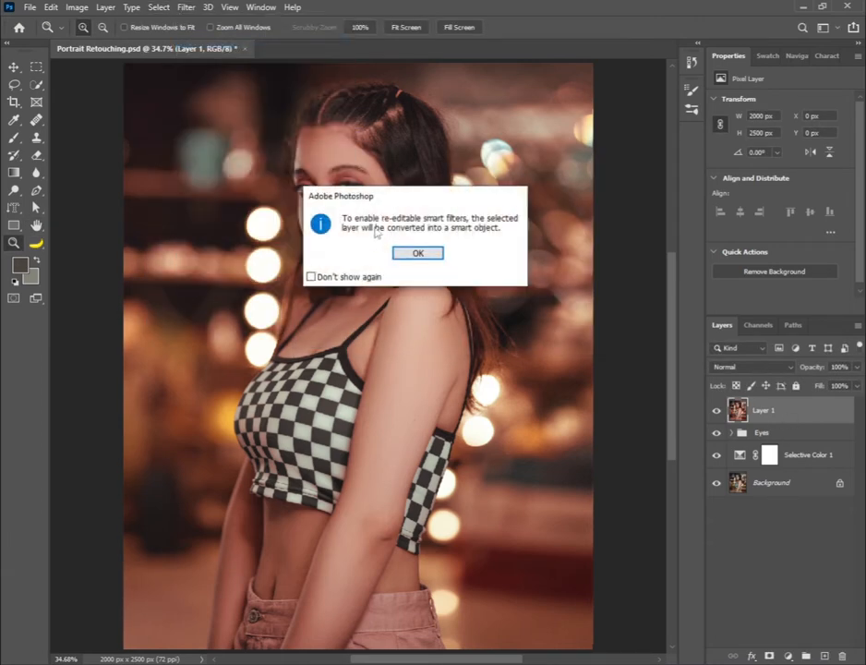
click(418, 252)
Start a Field Blur on Layer 1, set the first pin to 0 px and move it to the woman's shoulder strap
click(187, 6)
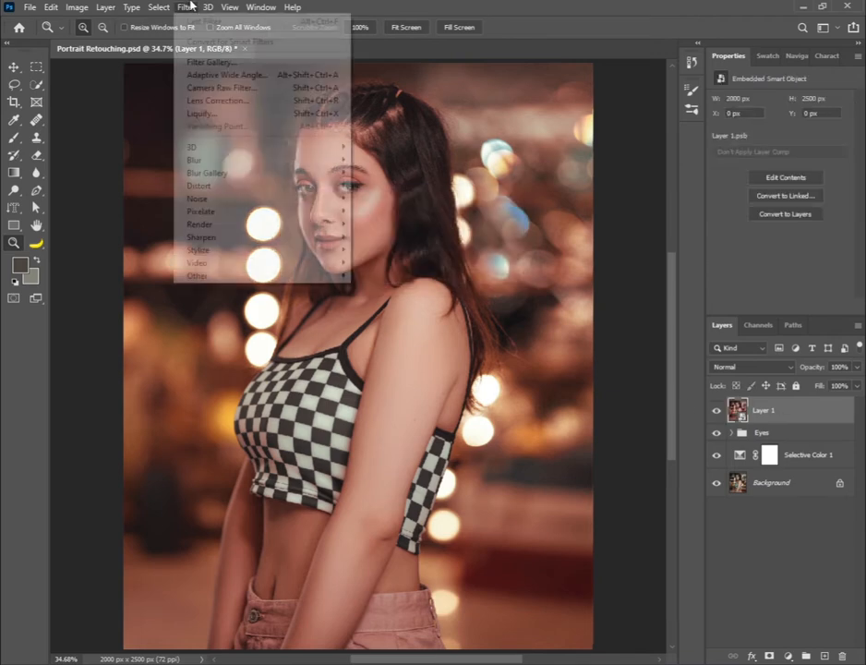
mouse_move(222, 173)
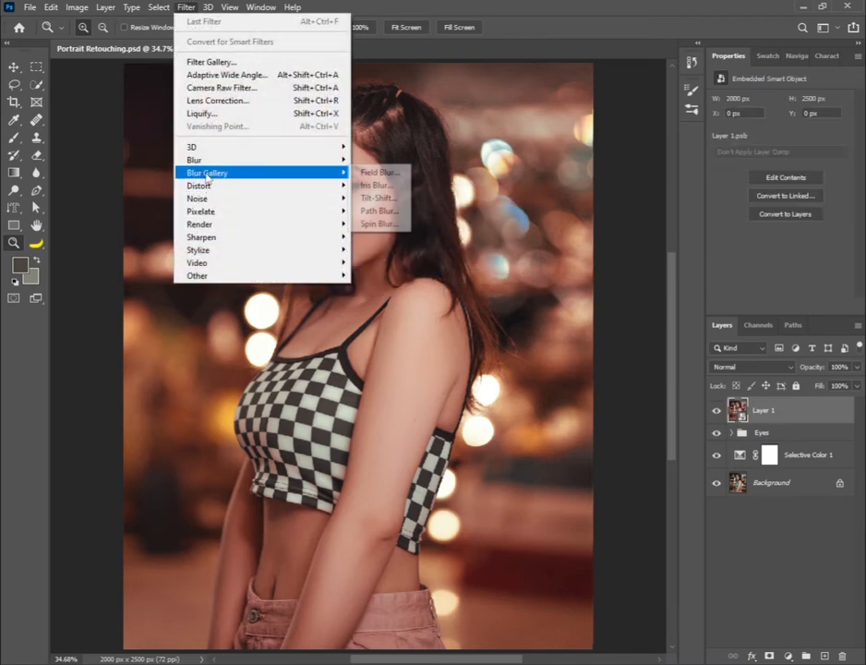
click(369, 172)
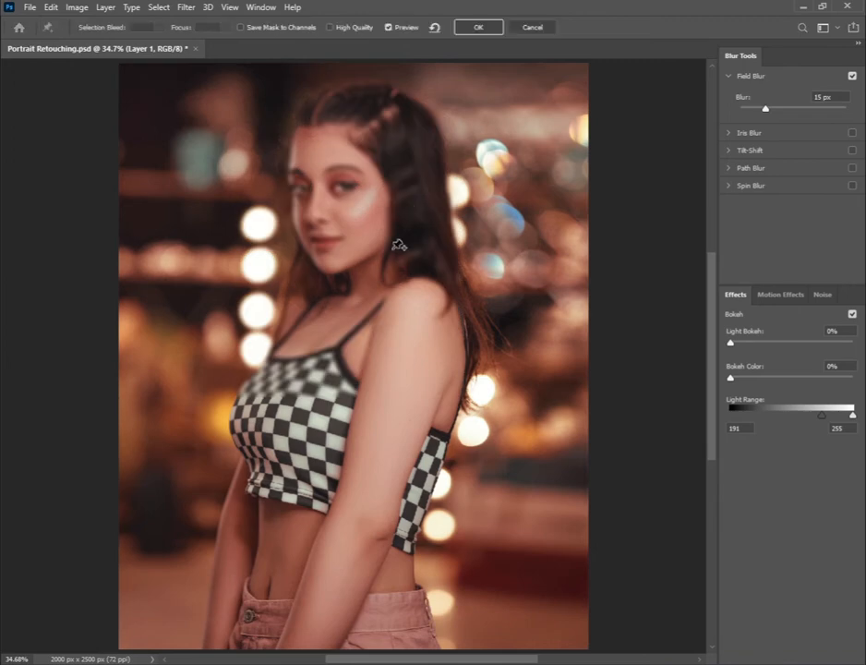
drag(763, 112, 743, 112)
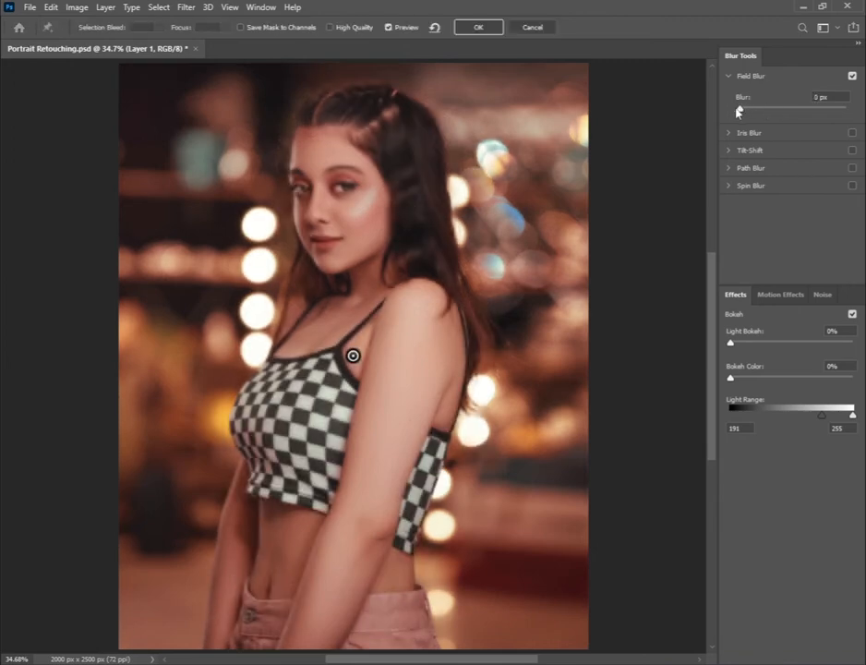
drag(353, 356, 369, 342)
Place Field Blur pins with 0 px blur across the woman's hips, arms, shoulder and checkered top
click(389, 637)
click(235, 636)
drag(766, 110, 740, 112)
click(240, 536)
click(401, 557)
click(424, 469)
click(457, 337)
click(332, 455)
click(238, 414)
drag(766, 110, 741, 112)
Place Field Blur pins with 0 px blur on the woman's chest, face and hair, adjusting the upper hair pin's position
click(300, 312)
click(355, 242)
click(433, 228)
click(416, 129)
drag(766, 110, 740, 111)
click(703, 110)
drag(417, 129, 416, 137)
drag(765, 110, 740, 111)
click(305, 215)
click(331, 456)
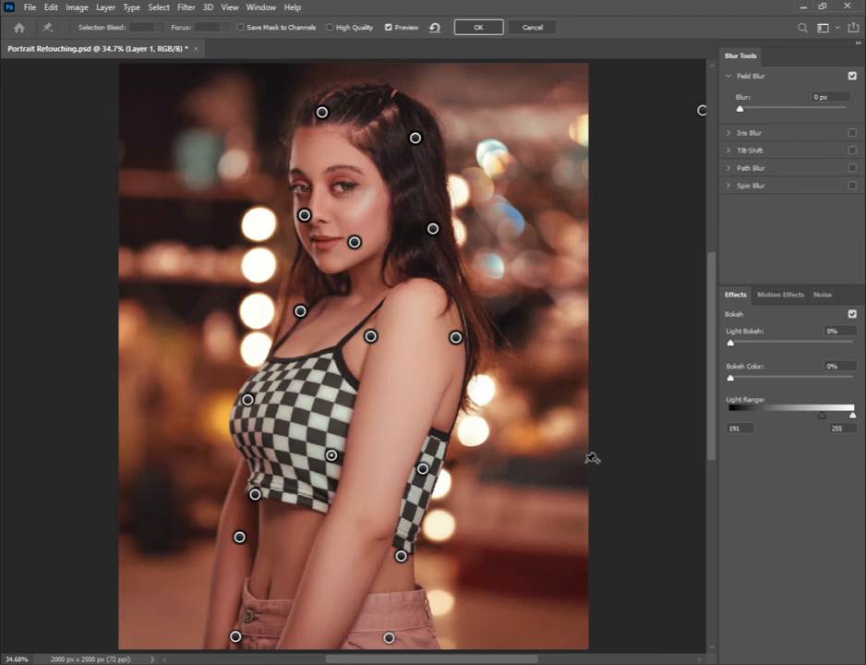
Add blur pins down the background's right edge, with 18 px in the lower-right corner and 20 px in the upper-right corner
click(572, 621)
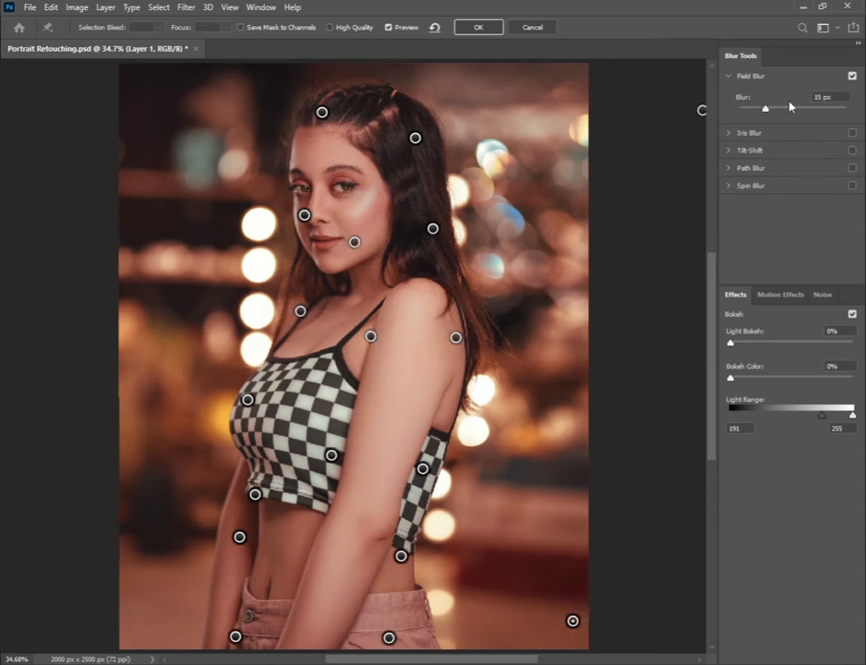
drag(768, 110, 767, 111)
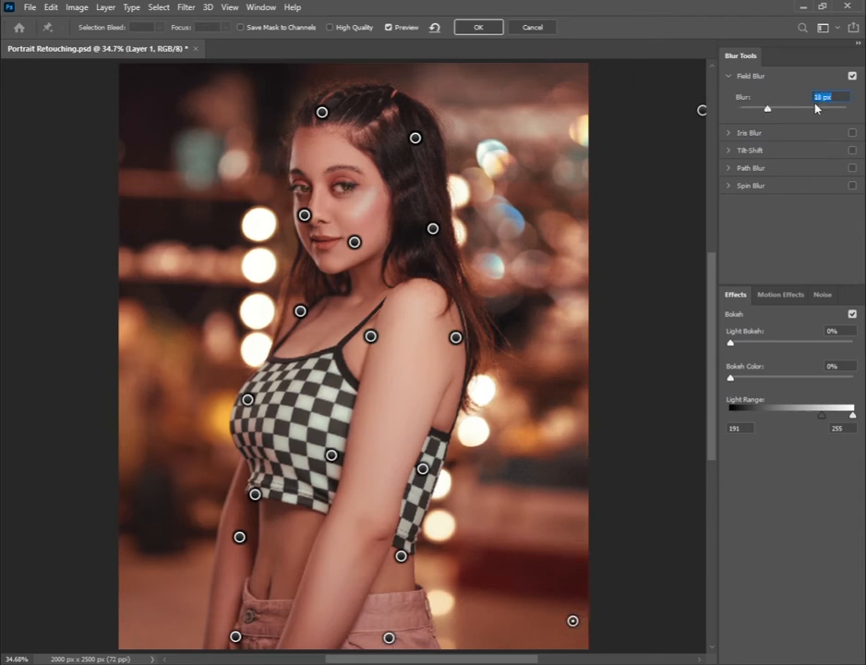
click(575, 366)
click(575, 70)
click(824, 97)
text(20)
Move the middle right-edge pin outside the image and change its blur amount
drag(575, 366, 711, 363)
click(824, 97)
text(2)
Add 15 px blur pins down the image's left edge and in the background left of the woman's face
click(124, 80)
click(116, 310)
click(120, 618)
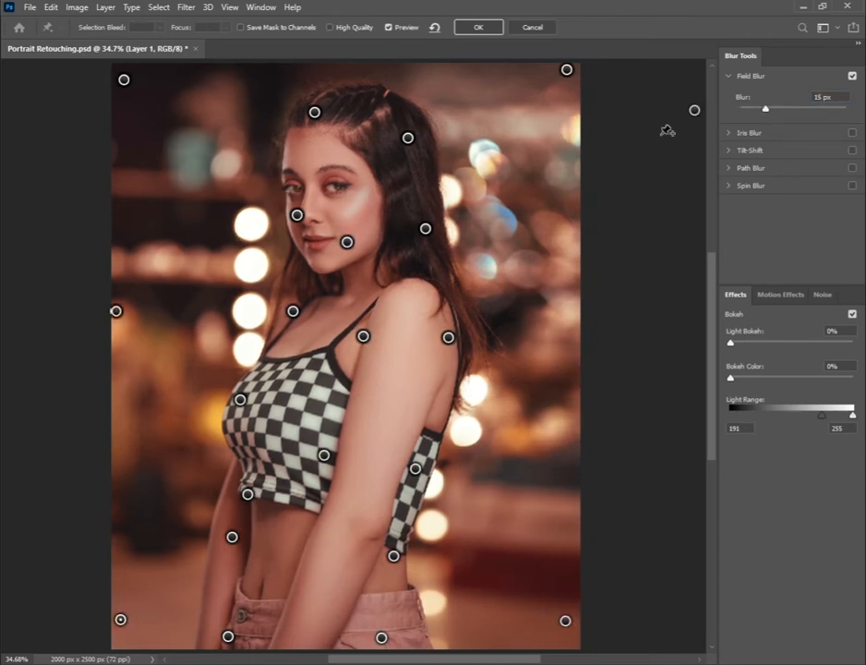
click(114, 464)
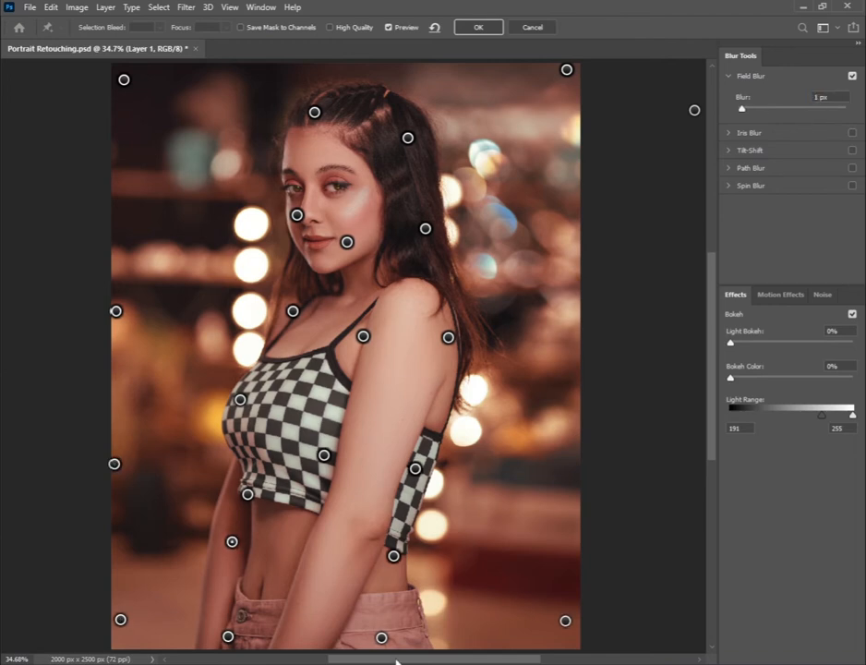
click(212, 175)
Nudge the sharp pins on the cheek, chest and left side of the checkered top
drag(297, 214, 298, 208)
drag(292, 311, 292, 317)
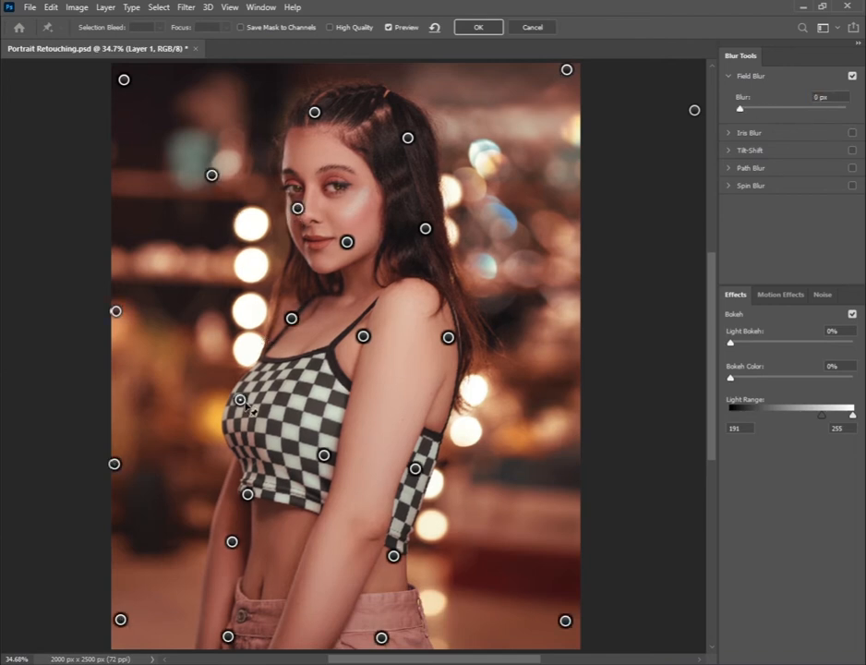
drag(241, 401, 244, 407)
Add blur pins in the background on both sides of the torso and one at the arm's back edge, refining the right-hand positions
click(177, 396)
mouse_move(741, 109)
mouse_down()
mouse_move(760, 110)
mouse_move(743, 111)
mouse_up()
click(450, 521)
click(441, 410)
click(480, 425)
drag(481, 426, 476, 424)
drag(450, 523, 449, 509)
Add a 0 px blur pin on the right side of the checkered top and shift it slightly toward the arm
click(406, 511)
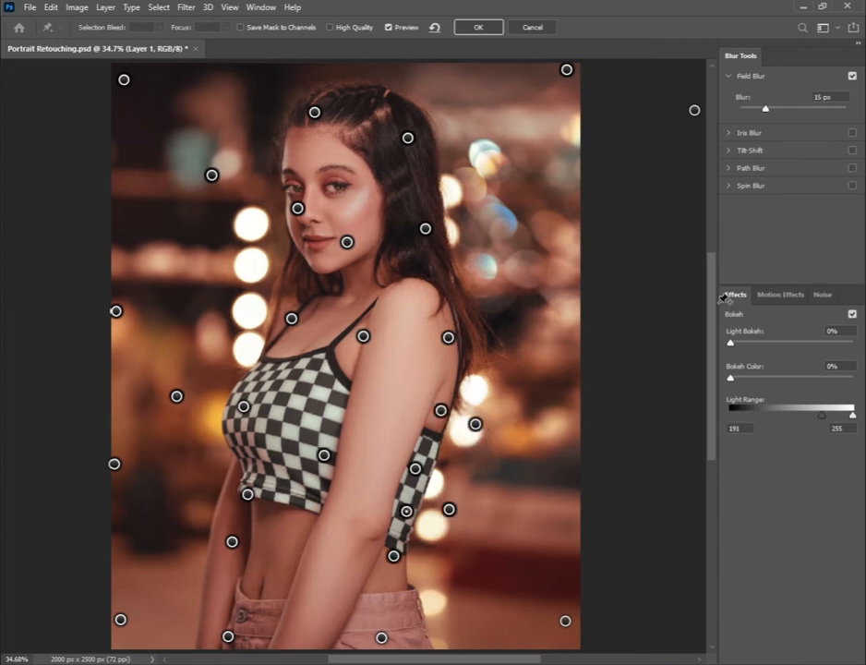
drag(766, 109, 740, 109)
drag(406, 511, 400, 509)
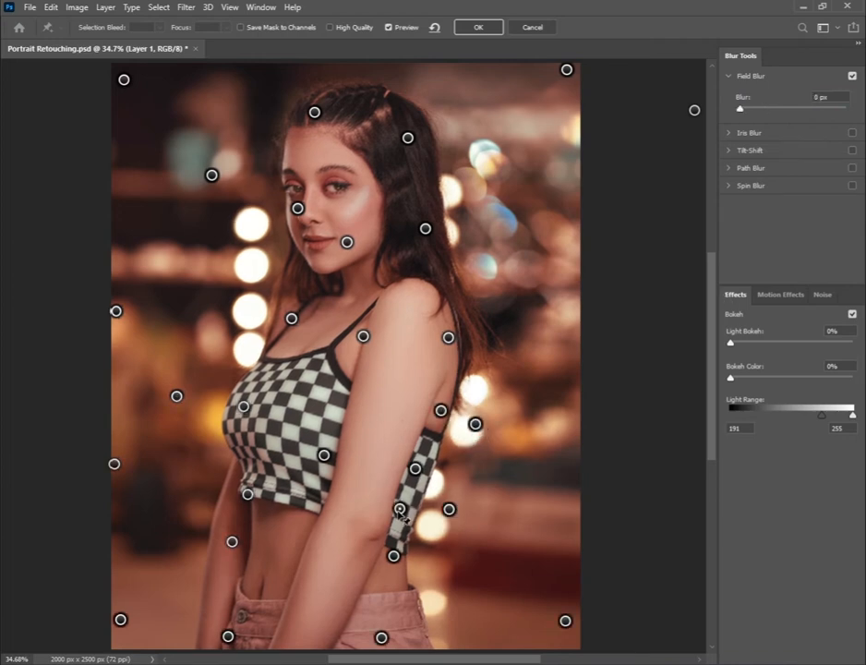
Increase the background blur and add a 15 px pin left of the column of round lights
drag(740, 109, 776, 111)
click(184, 280)
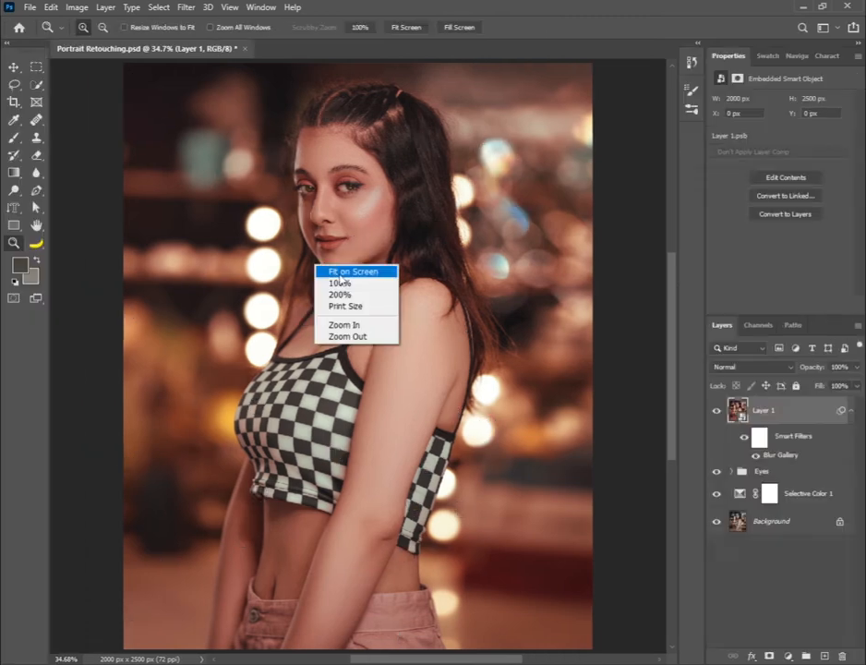
Apply the Field Blur to Layer 1 and open the Camera Raw Filter on the same layer
click(355, 270)
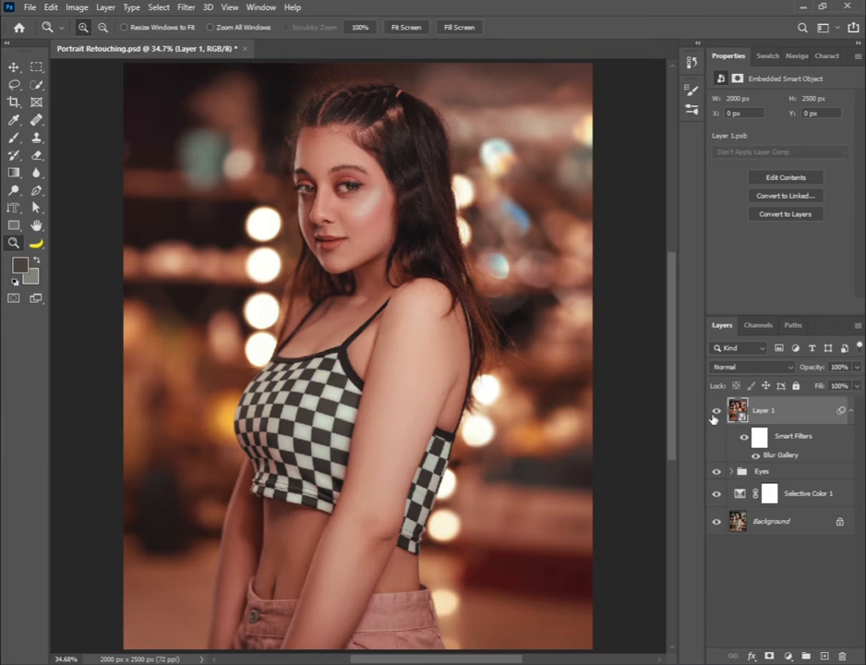
click(186, 7)
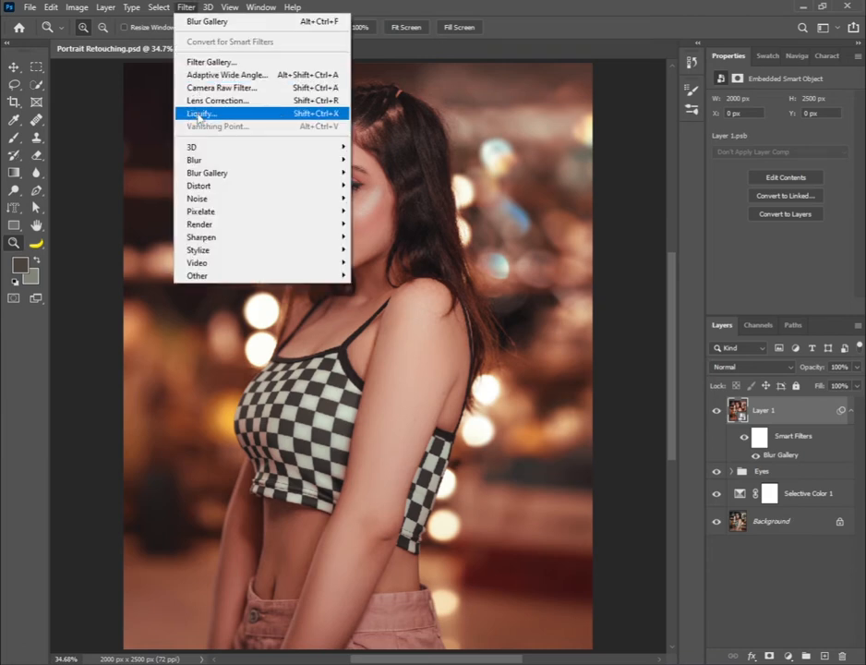
click(198, 114)
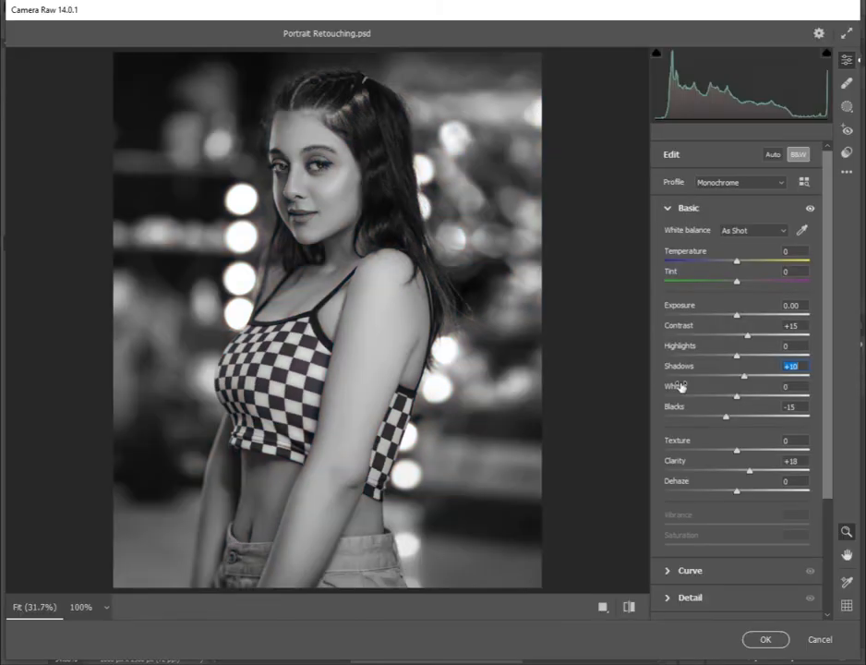
Set Whites to +4 in the basic Camera Raw adjustments
drag(681, 388, 695, 388)
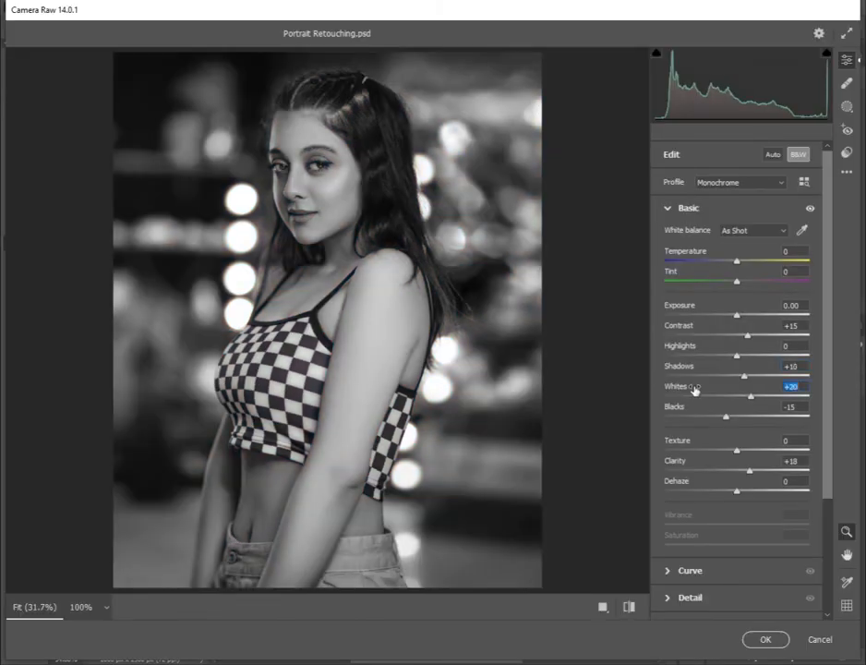
drag(694, 389, 684, 389)
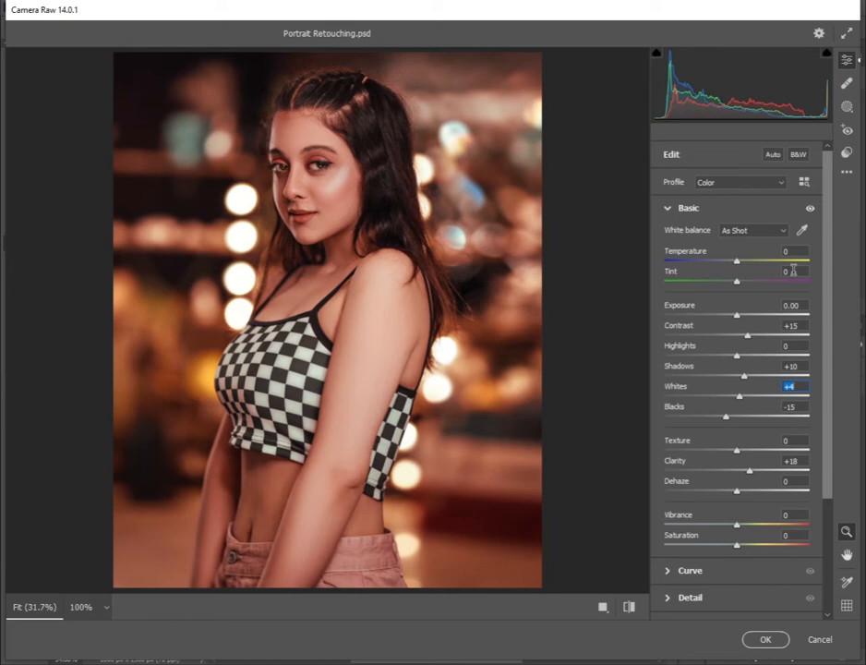
Set the Color Mixer luminance to +1 for Reds and +8 for Oranges, and open the Detail settings
scroll(739, 416, down, 3)
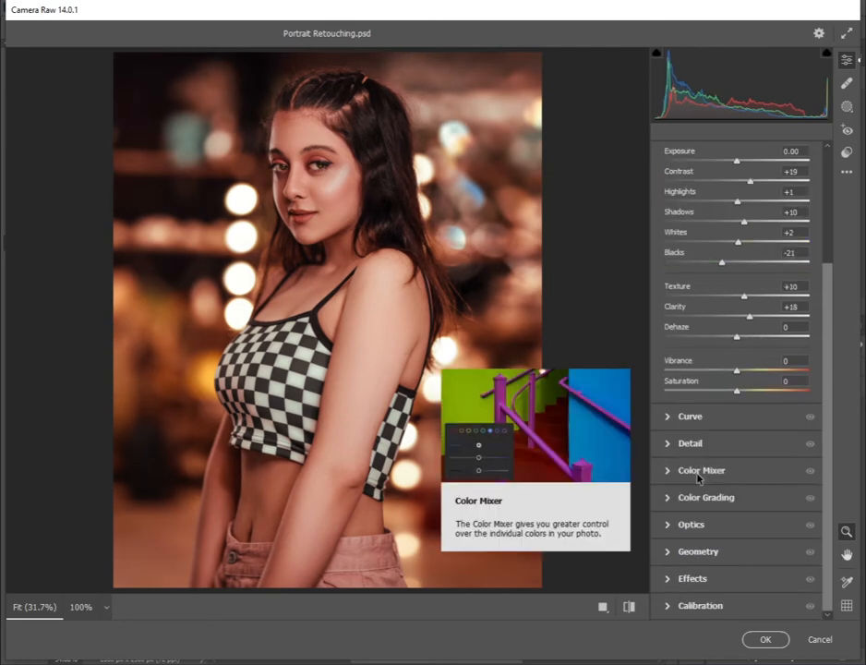
click(684, 470)
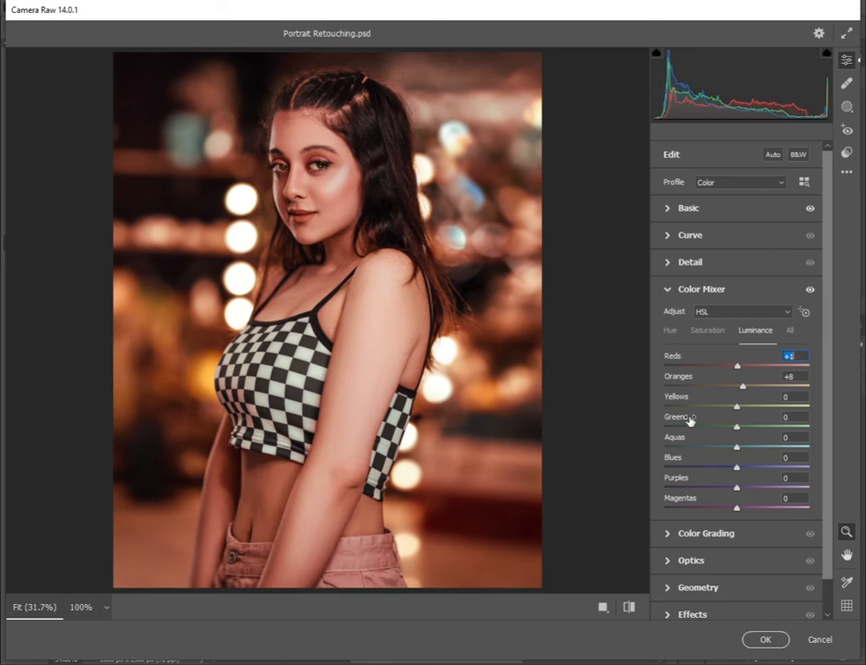
click(690, 261)
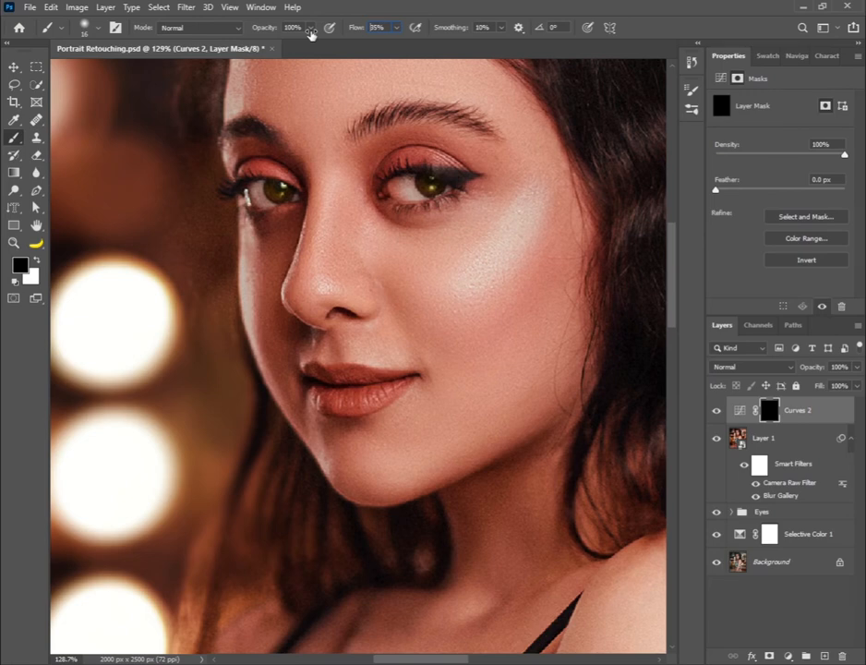
Set the brush flow to 8% and paint white on the Curves 2 mask beneath the image-left eye, enlarging the brush
text(8)
key(Return)
key(x)
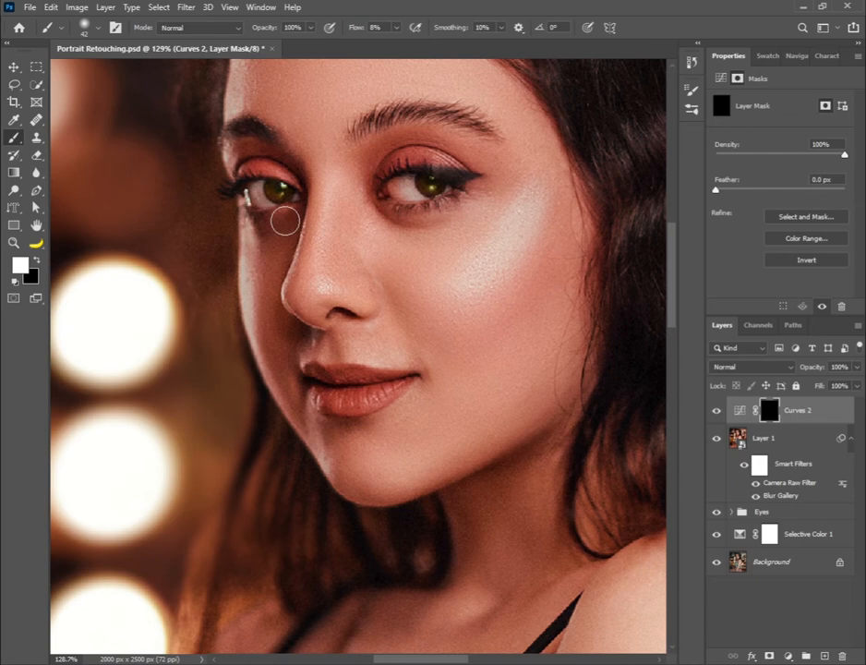
drag(286, 221, 262, 214)
key(bracketright)
key(bracketright)
key(bracketright)
key(bracketright)
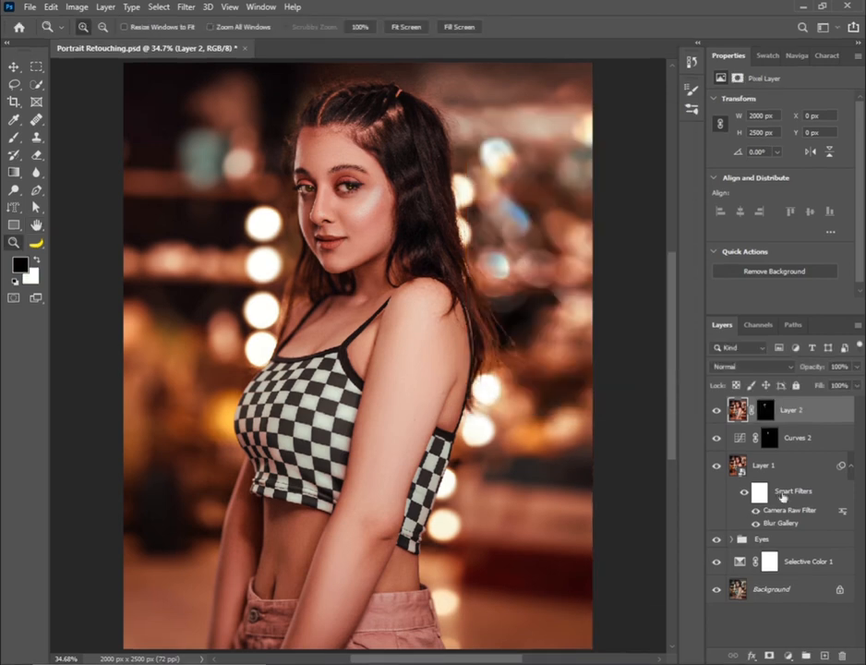
Add a Brightness/Contrast adjustment above Layer 2 with Contrast 13 and a layer fill of 99%
click(788, 656)
click(790, 465)
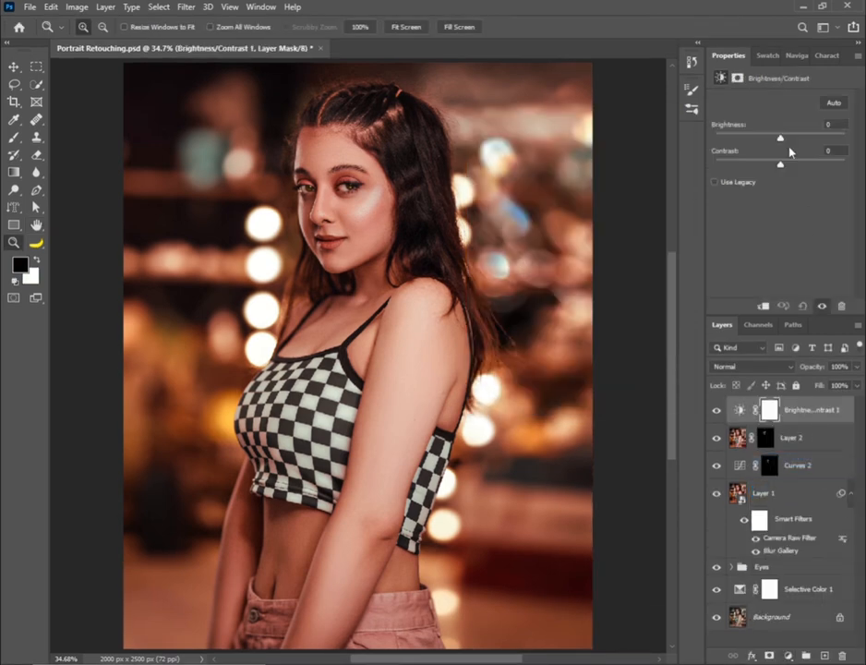
mouse_move(781, 165)
mouse_down()
mouse_move(797, 166)
mouse_move(790, 171)
mouse_up()
click(857, 386)
mouse_move(844, 404)
mouse_down()
mouse_move(831, 405)
mouse_move(857, 402)
mouse_up()
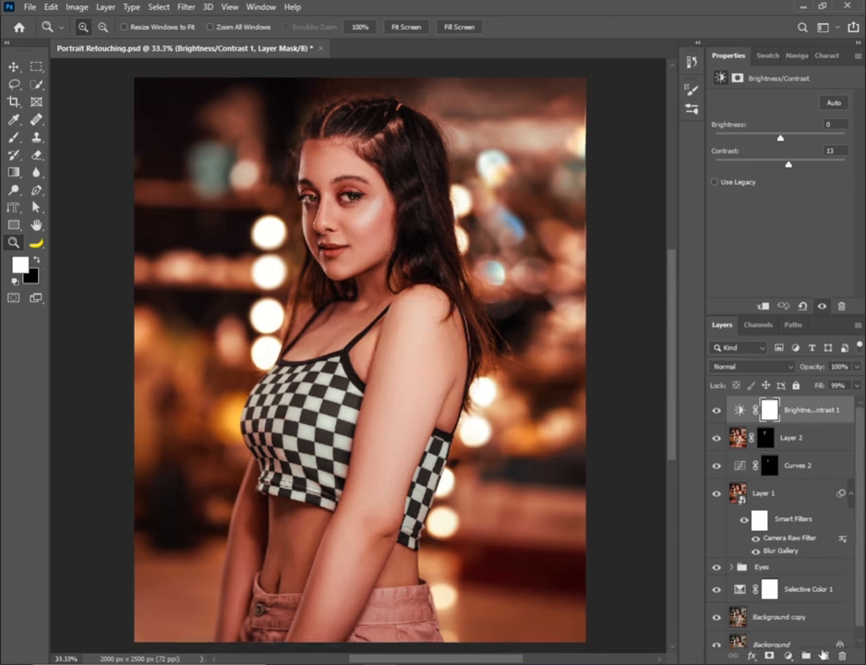
Add a Curves adjustment that lifts the midtones and invert its mask to black
click(788, 655)
click(783, 485)
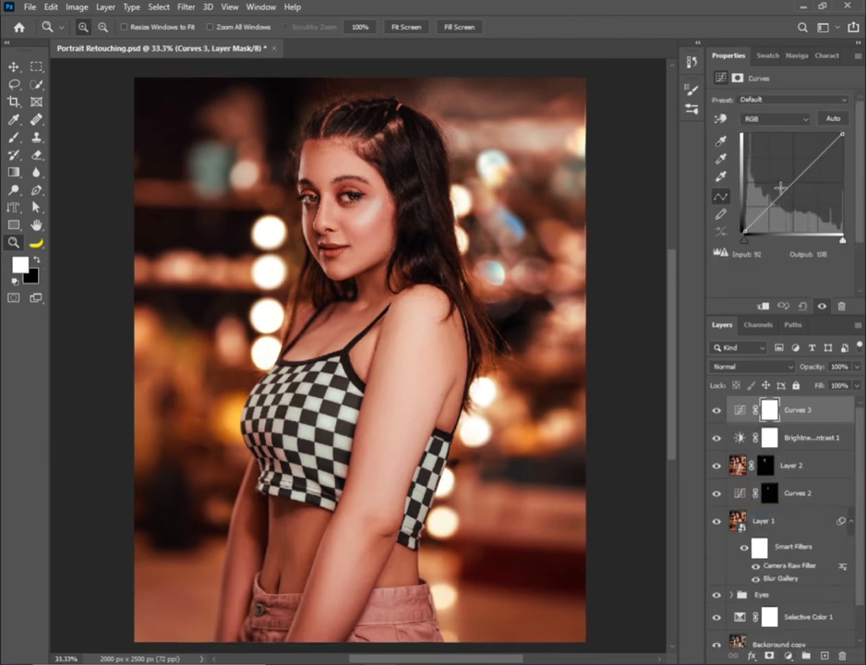
drag(790, 186, 788, 176)
click(770, 412)
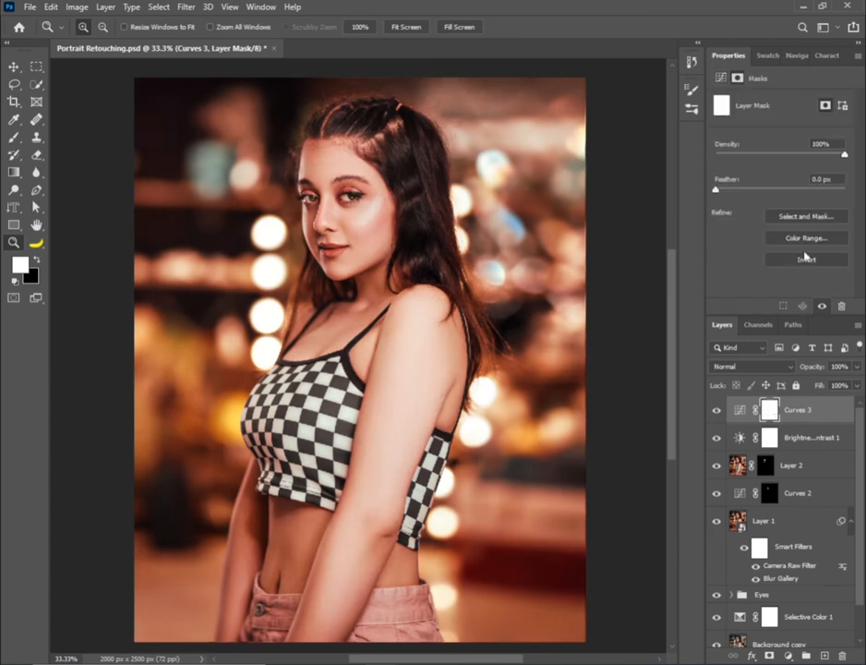
key(ctrl+i)
Paint white at 31% flow on the new Curves mask over the midriff, forearm and shoulder to brighten the skin
key(b)
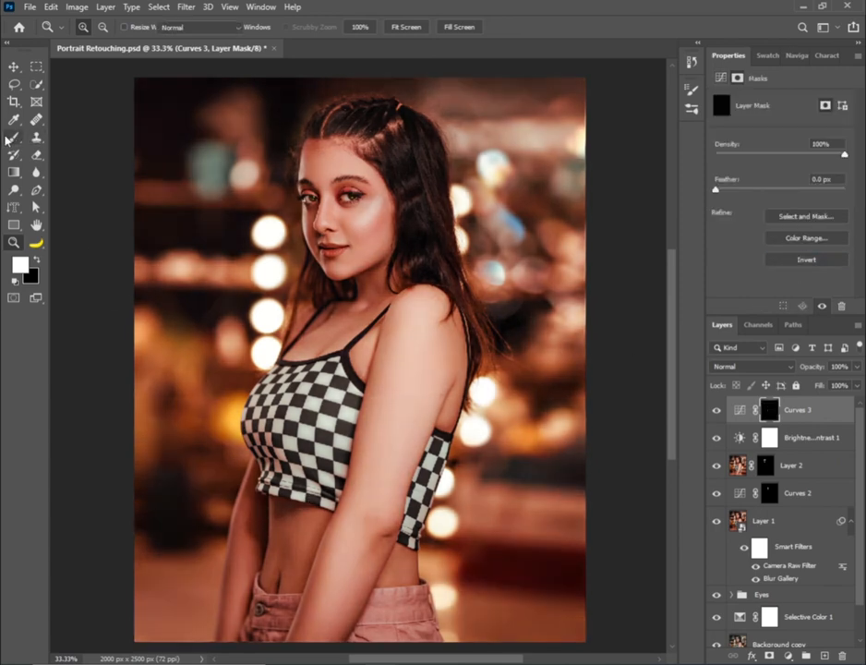
key(x)
key(x)
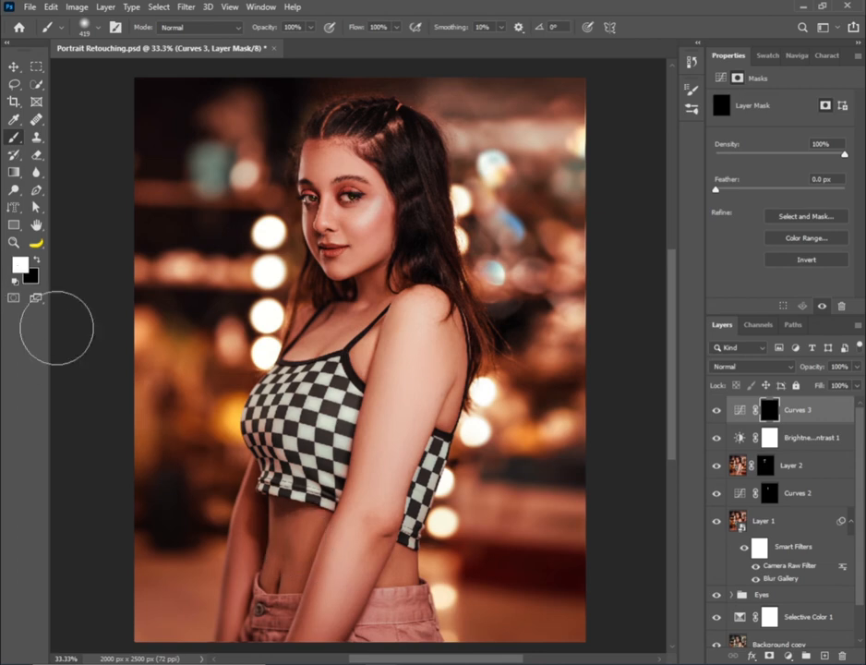
drag(359, 28, 227, 21)
mouse_move(277, 581)
mouse_down()
mouse_move(253, 622)
mouse_move(253, 493)
mouse_move(275, 603)
mouse_up()
mouse_move(375, 559)
mouse_down()
mouse_move(293, 592)
mouse_move(254, 484)
mouse_move(238, 641)
mouse_move(294, 541)
mouse_move(271, 515)
mouse_move(251, 640)
mouse_up()
drag(436, 331, 422, 287)
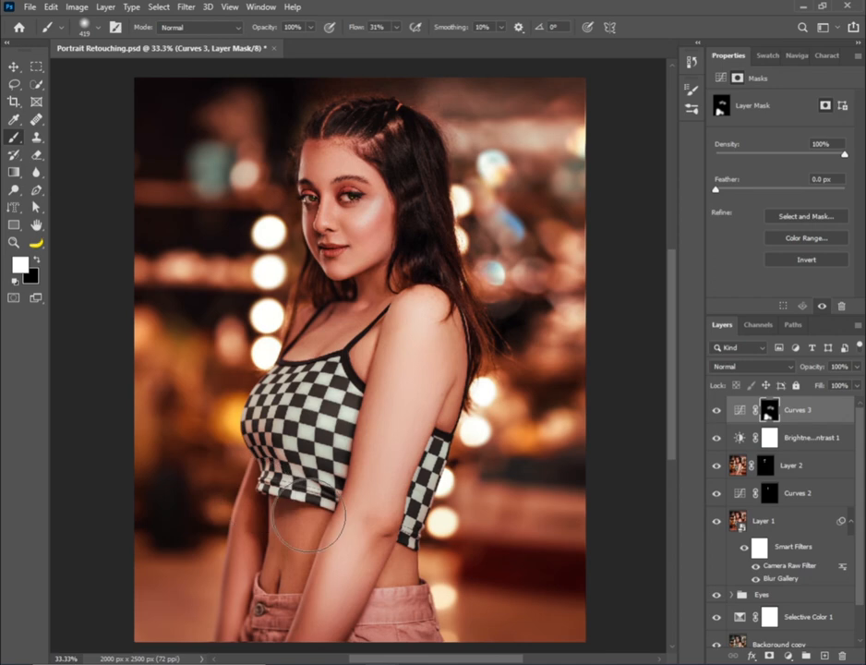
key(x)
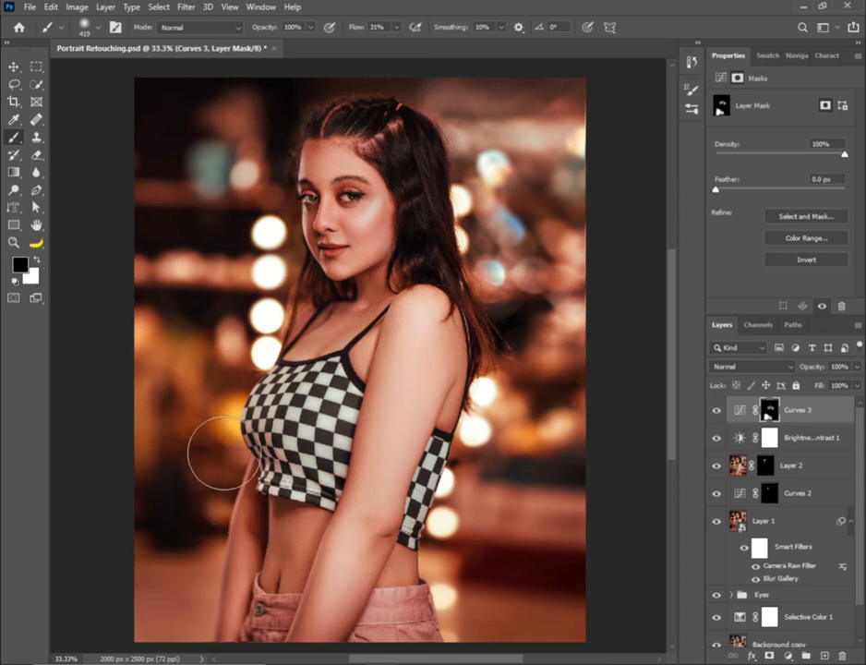
key(x)
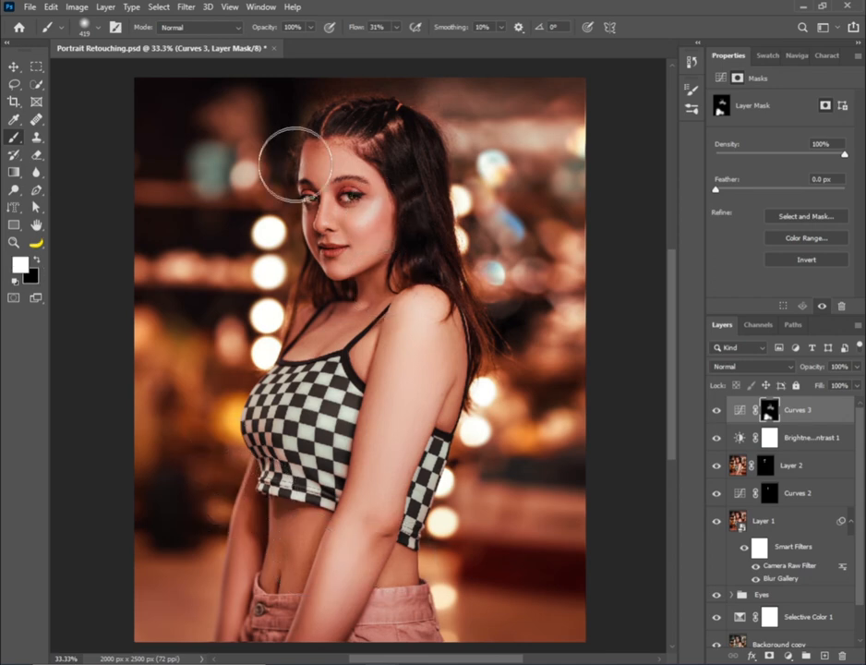
Set the Curves 3 layer fill to 78% and refine its mask along the forearm with a smaller brush
click(856, 385)
drag(834, 406, 844, 406)
click(371, 538)
key(x)
mouse_move(353, 541)
mouse_down()
mouse_move(335, 539)
mouse_move(361, 523)
mouse_move(344, 531)
mouse_up()
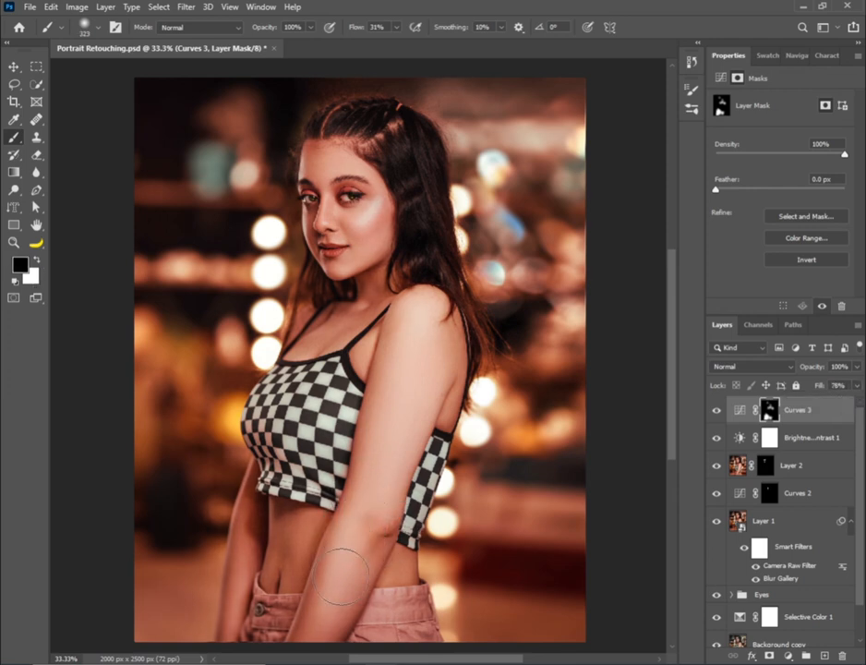
key(x)
key(x)
drag(372, 561, 355, 561)
Add a Hue/Saturation adjustment layer with Saturation at -12
key(z)
alt+click(373, 425)
click(787, 656)
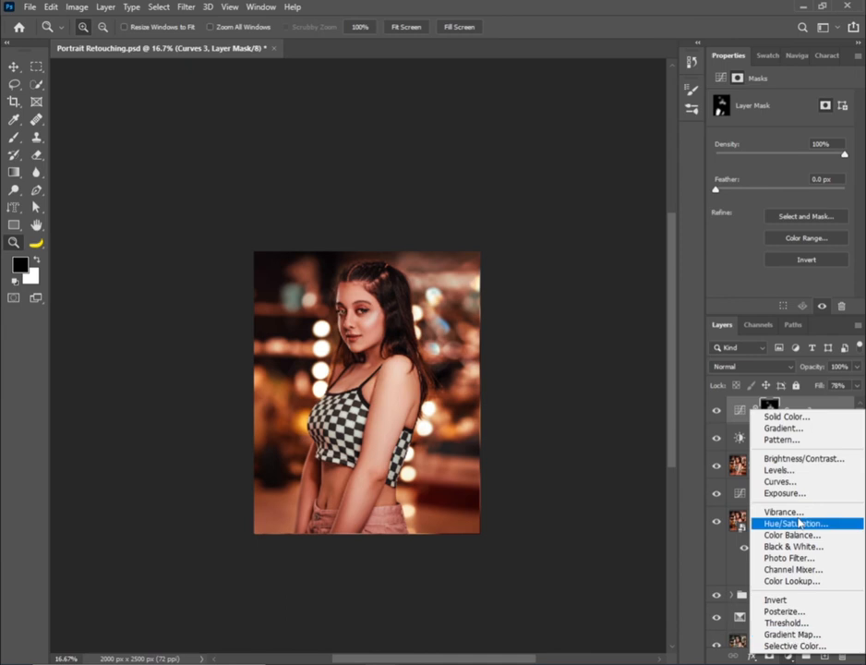
click(793, 522)
mouse_move(781, 176)
mouse_down()
mouse_move(761, 181)
mouse_move(774, 183)
mouse_up()
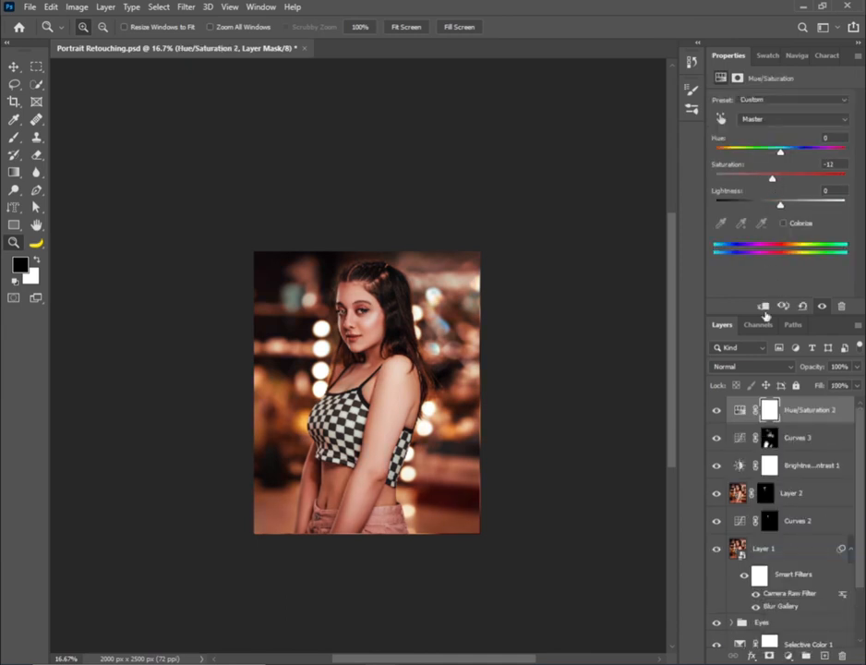
Invert the Hue/Saturation mask to black and paint white over the background with a large brush
click(772, 412)
click(792, 265)
click(456, 446)
key(b)
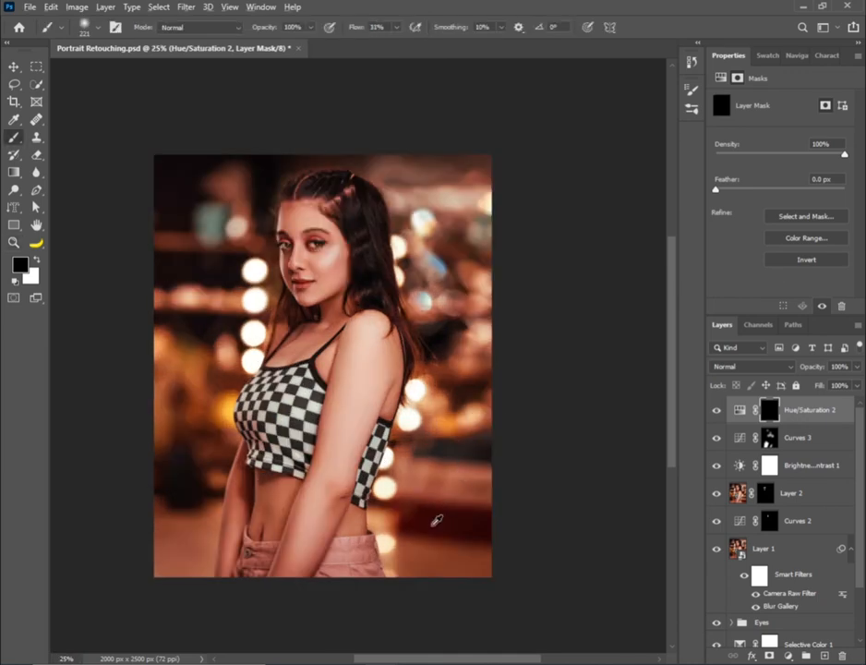
key(x)
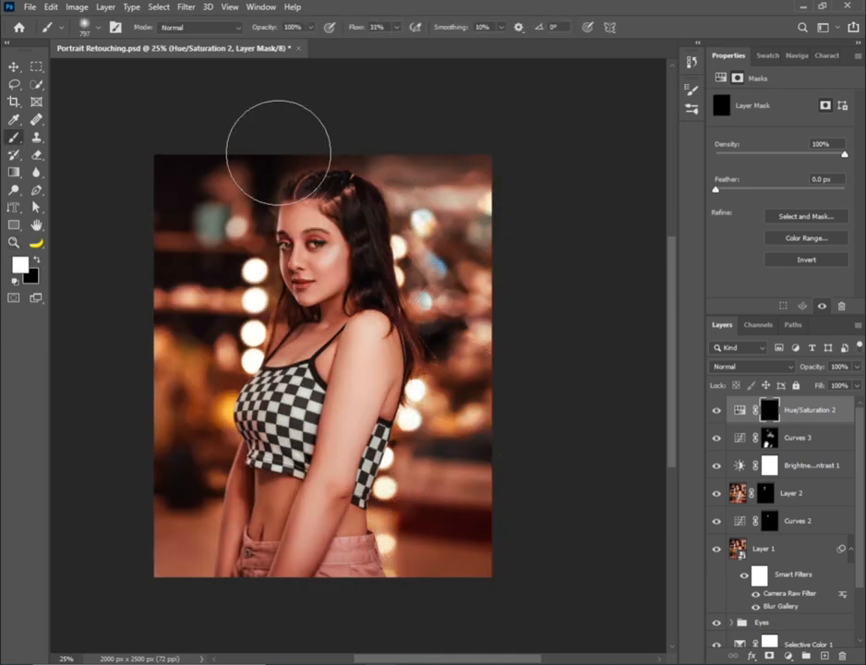
drag(178, 575, 176, 570)
Refine the Hue/Saturation mask around the face with a smaller brush
key(z)
click(246, 495)
mouse_move(246, 495)
mouse_down()
mouse_move(265, 541)
mouse_move(259, 586)
mouse_up()
key(b)
drag(350, 261, 336, 249)
key(x)
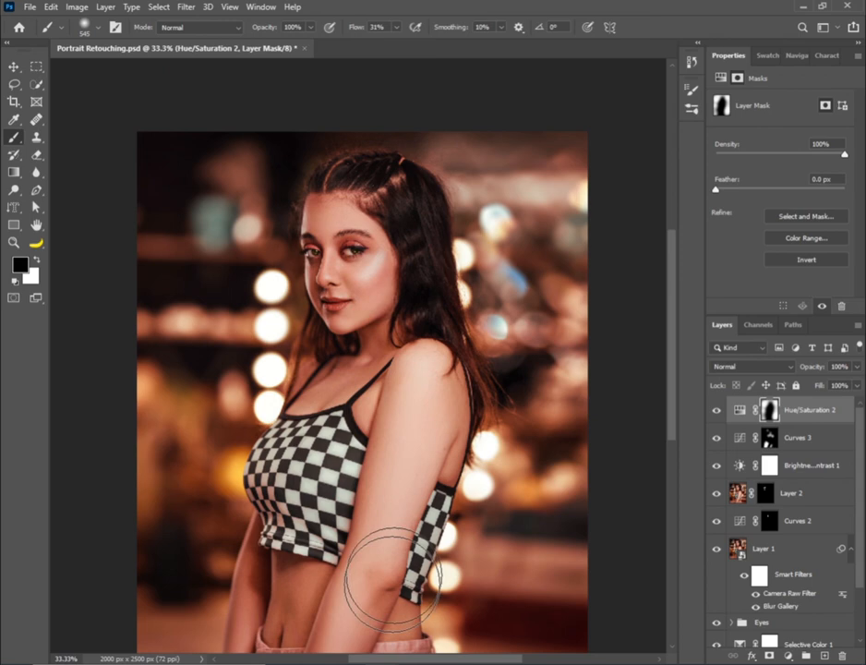
mouse_move(394, 580)
mouse_down()
mouse_move(413, 488)
mouse_move(411, 499)
mouse_up()
Set the Hue/Saturation layer's saturation to -71 and paint white on its mask over the background beside the hips and waist
key(z)
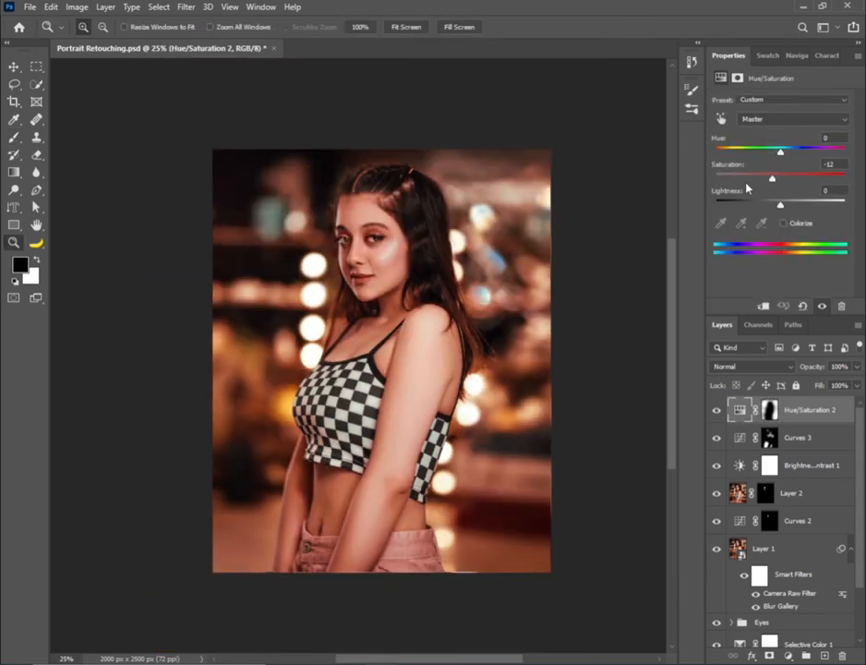
key(b)
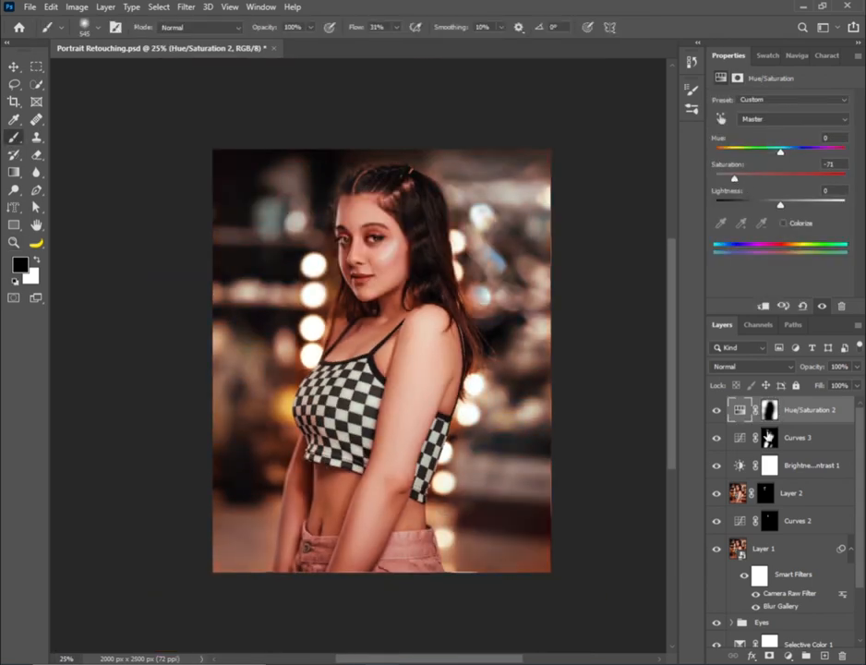
click(769, 409)
key(x)
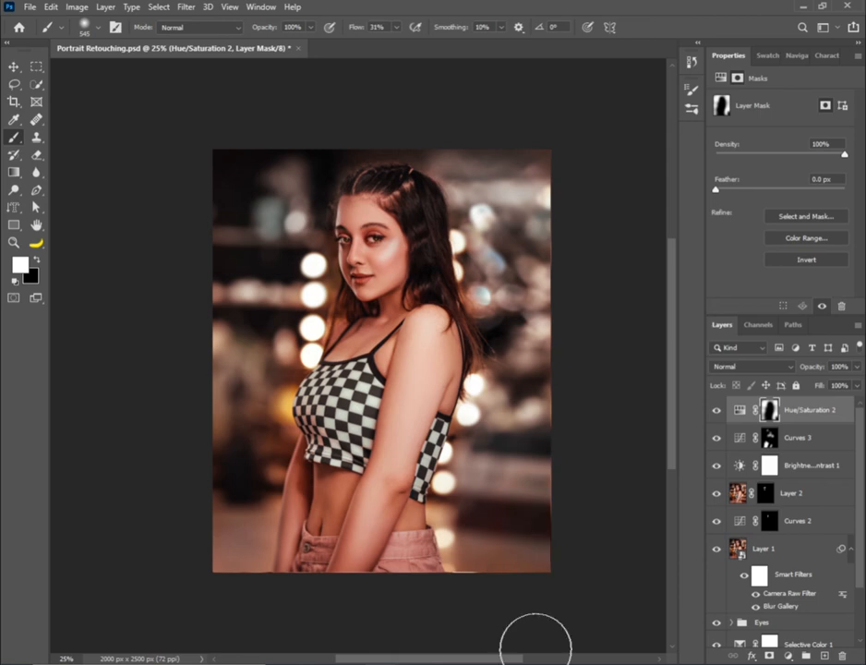
drag(468, 561, 494, 541)
drag(473, 488, 455, 491)
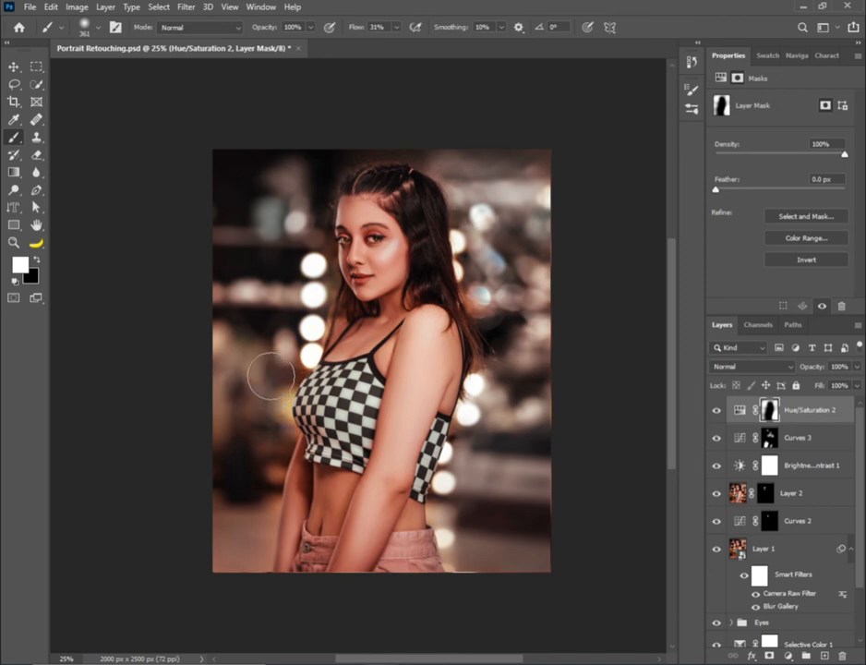
Continue painting white on the Hue/Saturation mask over the remaining coloured areas and edges of the background
key(z)
right_click(309, 329)
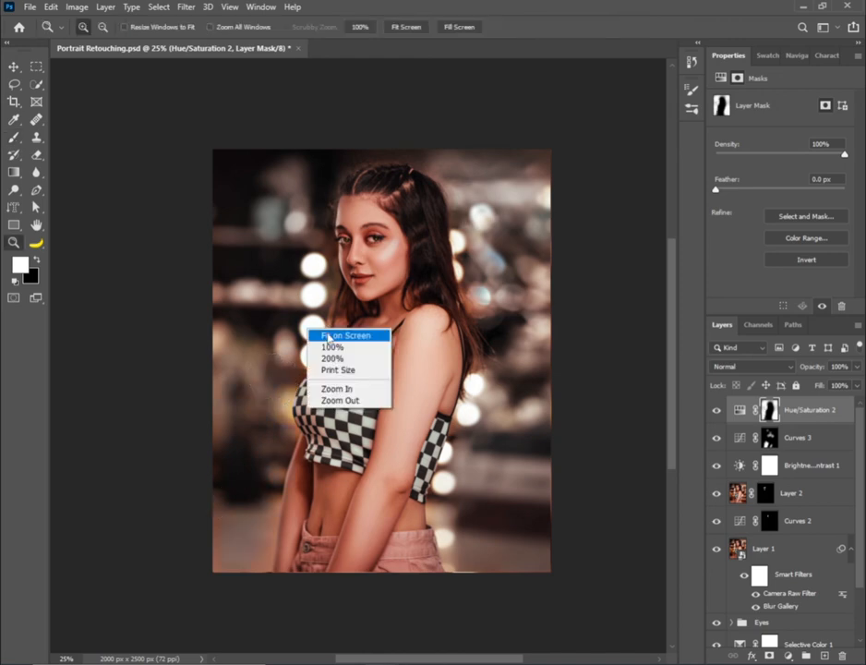
click(332, 335)
key(b)
scroll(504, 268, up, 5)
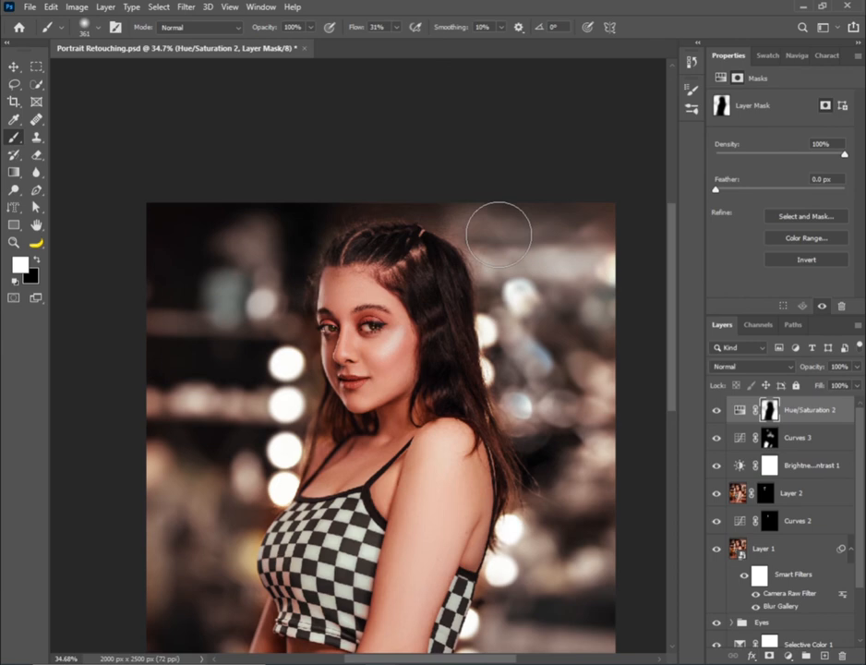
scroll(445, 542, down, 4)
scroll(291, 367, left, 3)
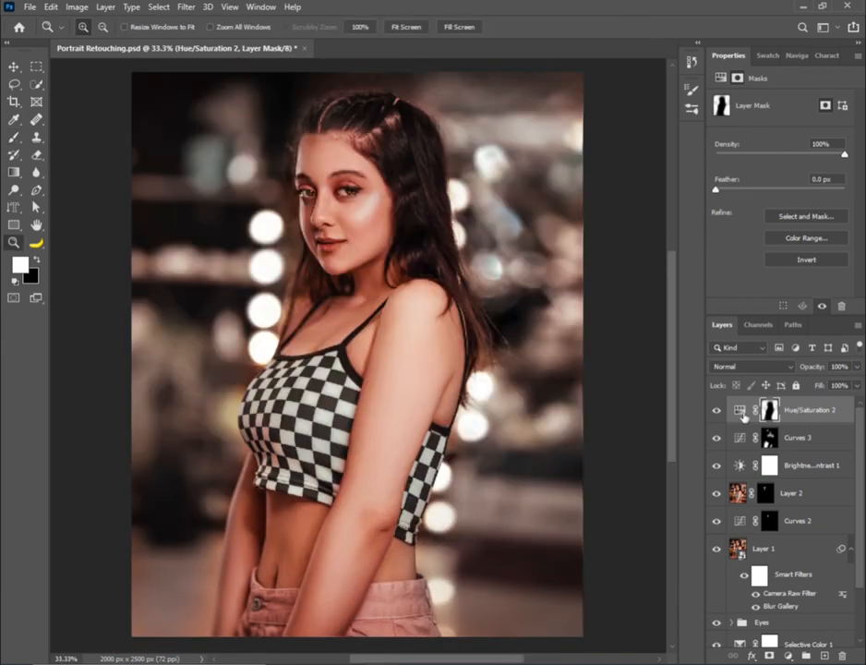
Set the Hue/Saturation layer's saturation to -8 for a subtler background desaturation
click(741, 413)
drag(767, 182, 761, 185)
key(ctrl+minus)
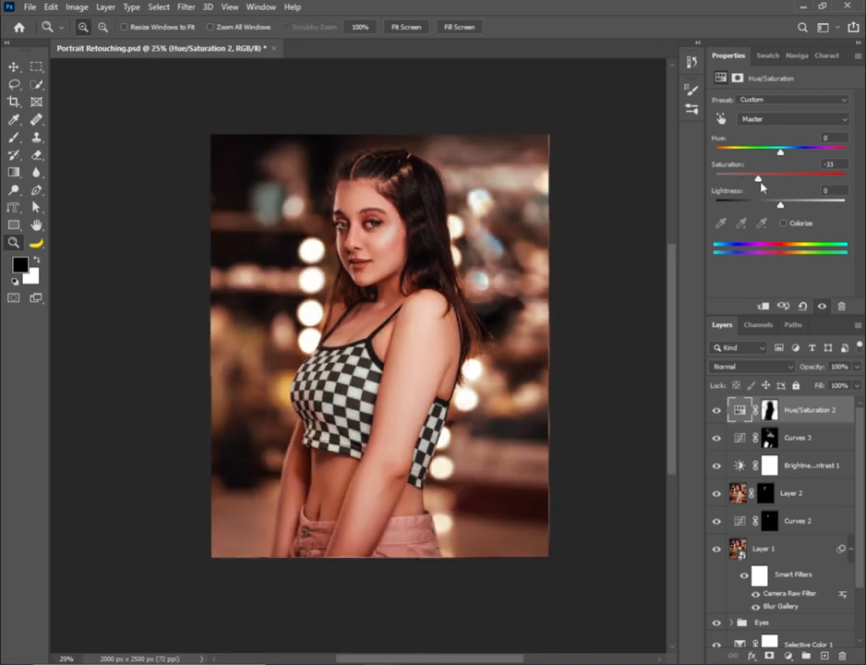
drag(761, 186, 772, 187)
click(435, 304)
alt+click(435, 303)
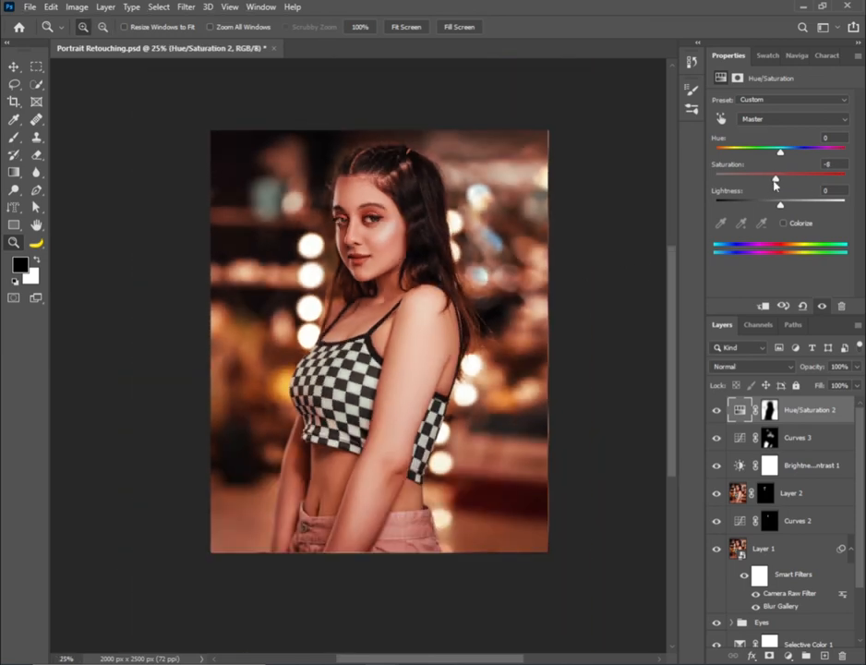